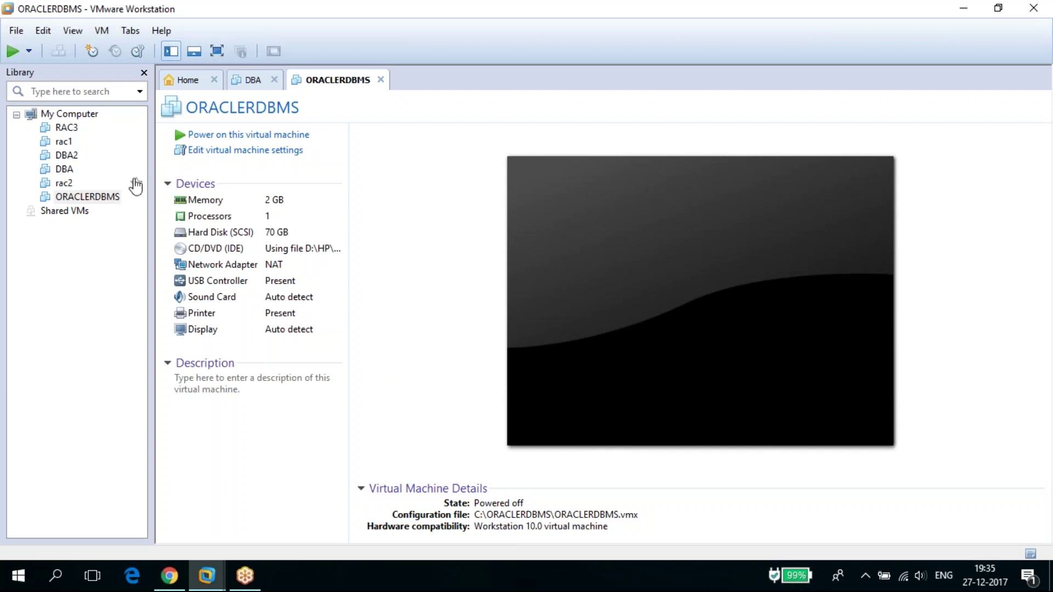
Select the ORACLERDBMS virtual machine in the Library and power it on
left_click(89, 201)
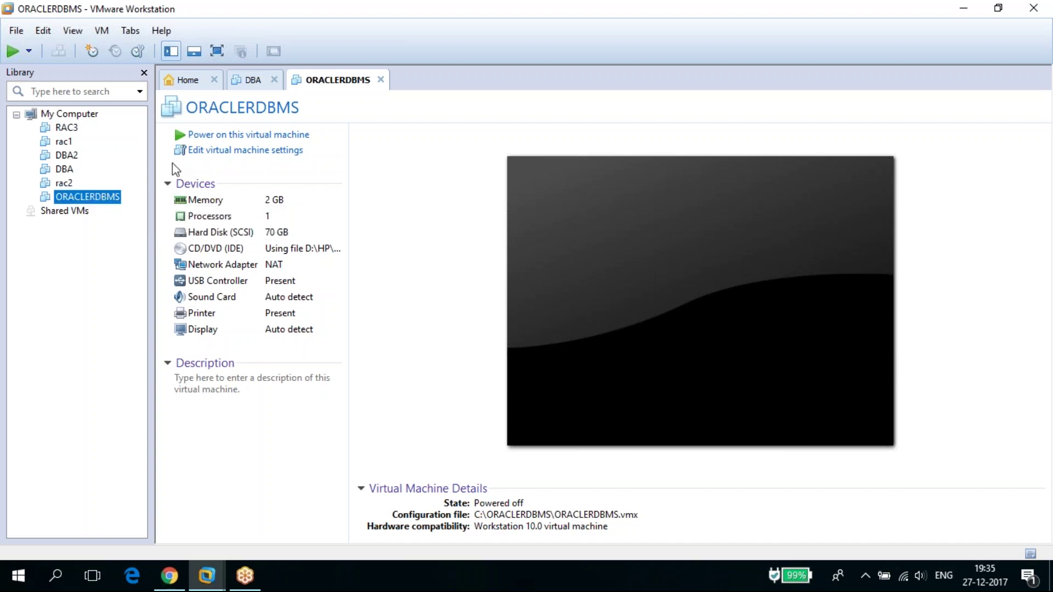
left_click(181, 136)
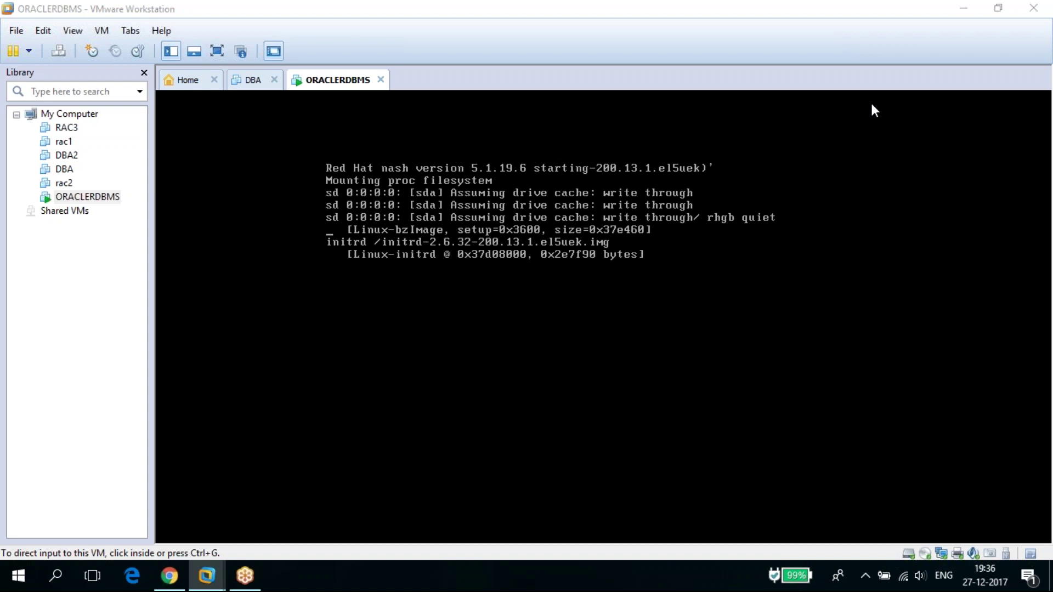
Let Oracle Linux boot, capturing and releasing VM input, until the Setup Agent Welcome page shows
left_click(872, 105)
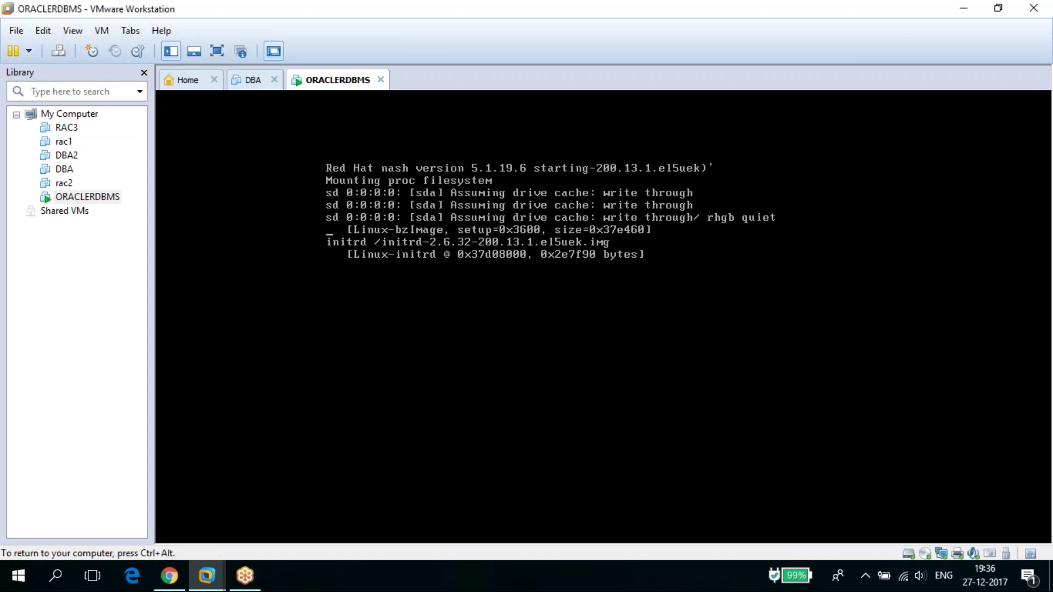
key("ctrl+alt")
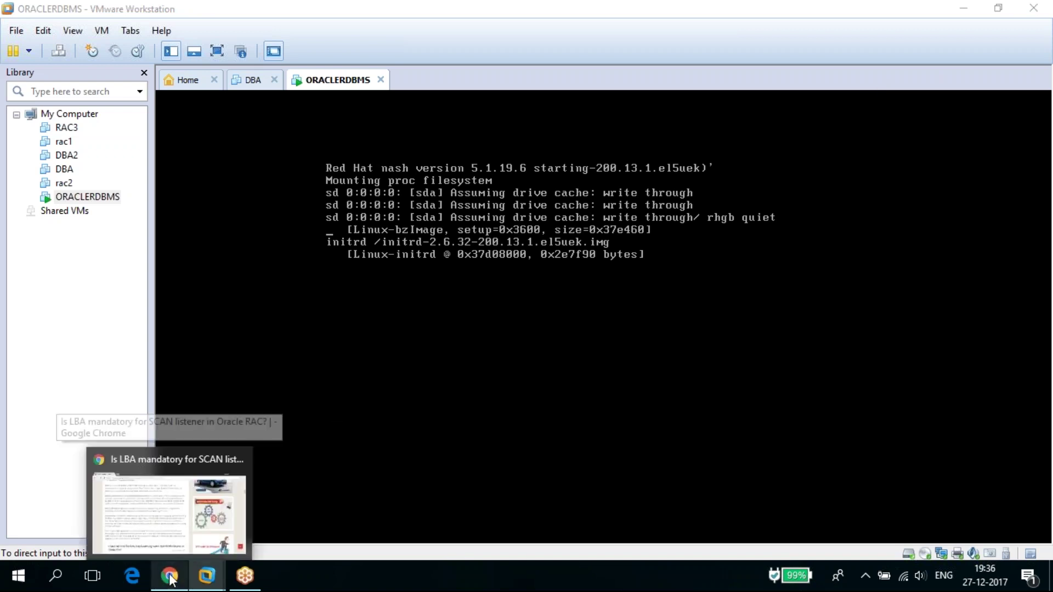
mouse_move(239, 580)
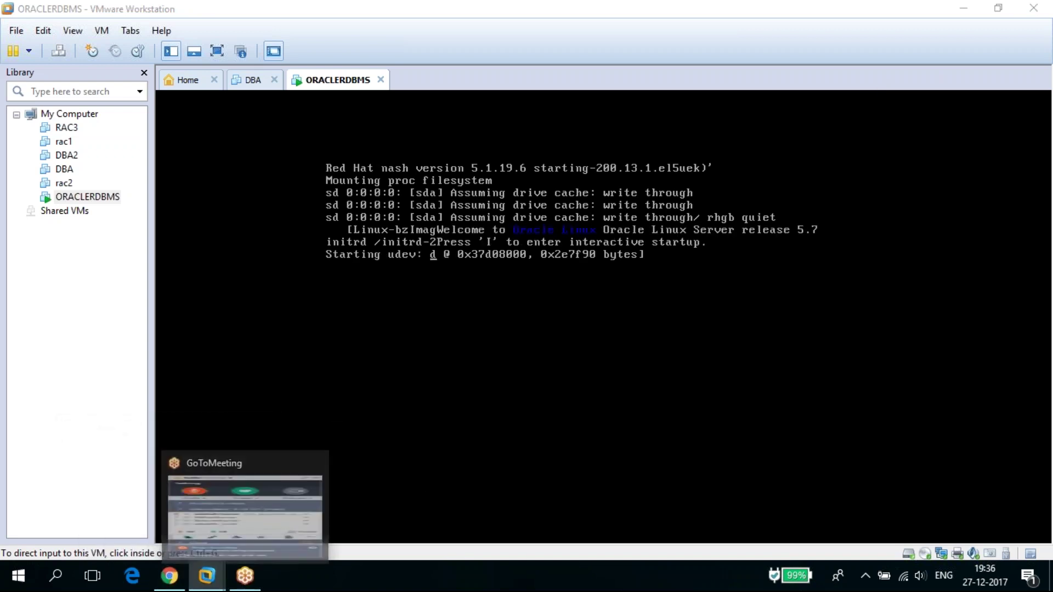
key("ctrl+g")
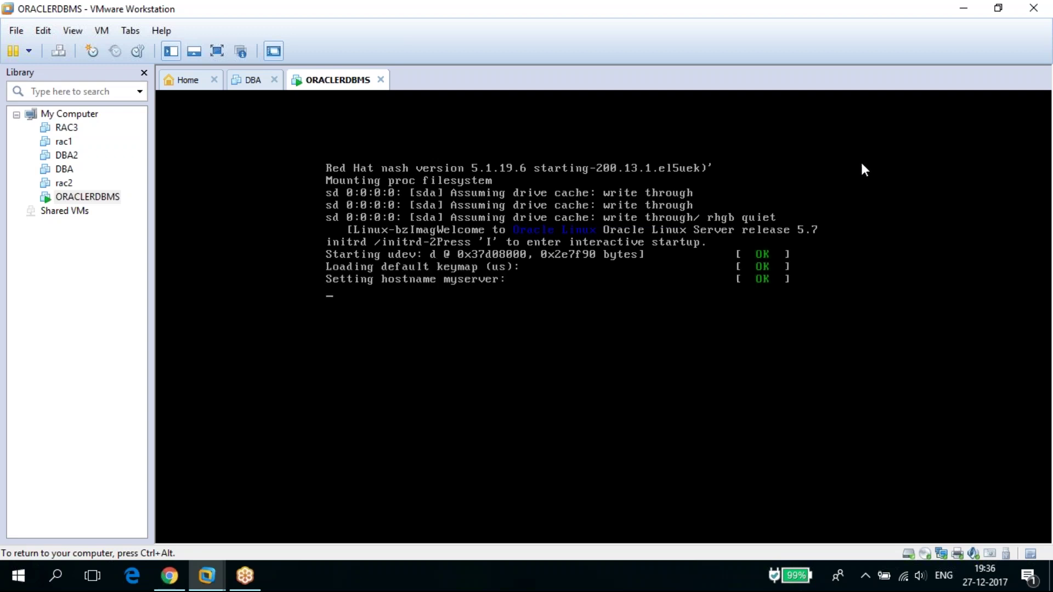
key("ctrl+alt")
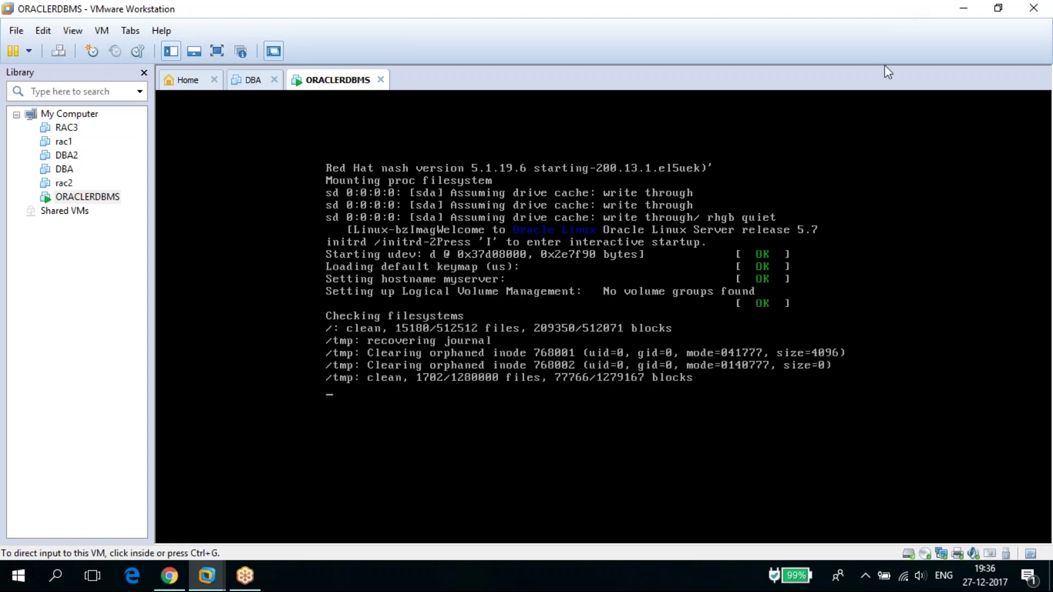
left_click(850, 370)
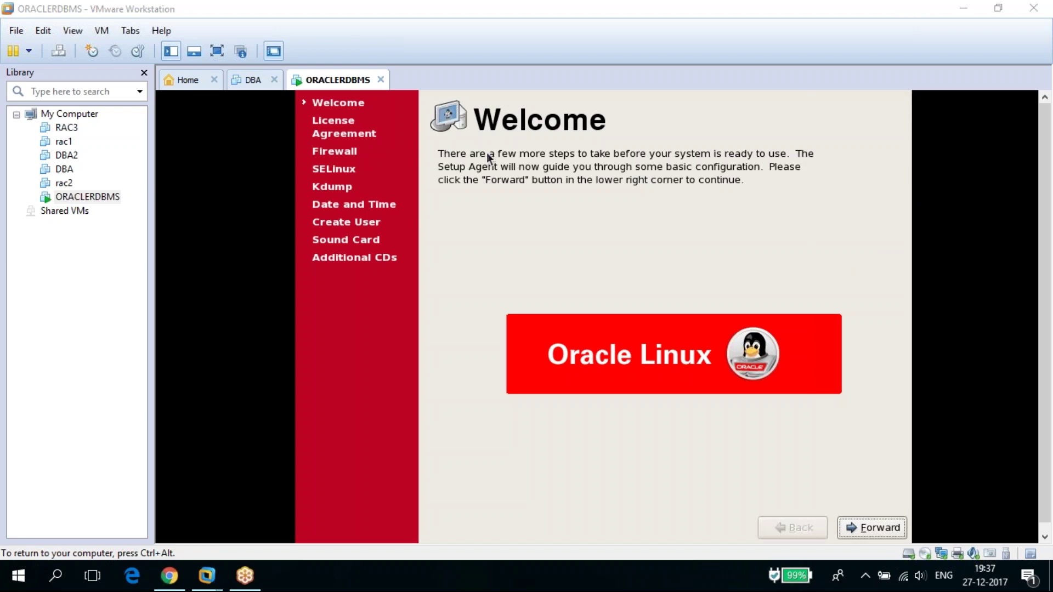
Show the VM full screen and advance past Welcome and License Agreement to the Firewall page
key("ctrl+alt")
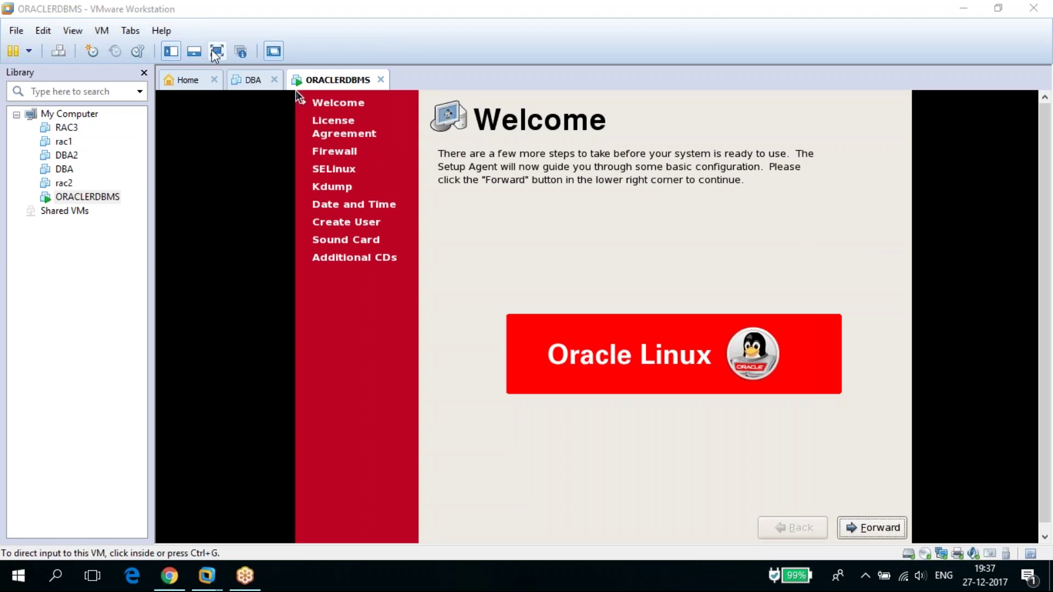
left_click(217, 52)
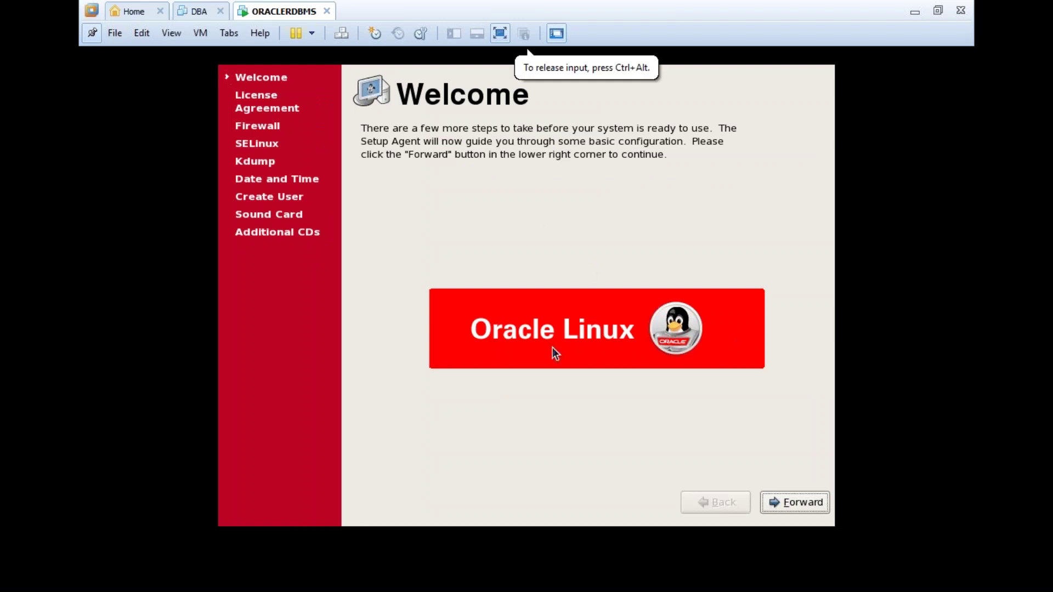
left_click(809, 499)
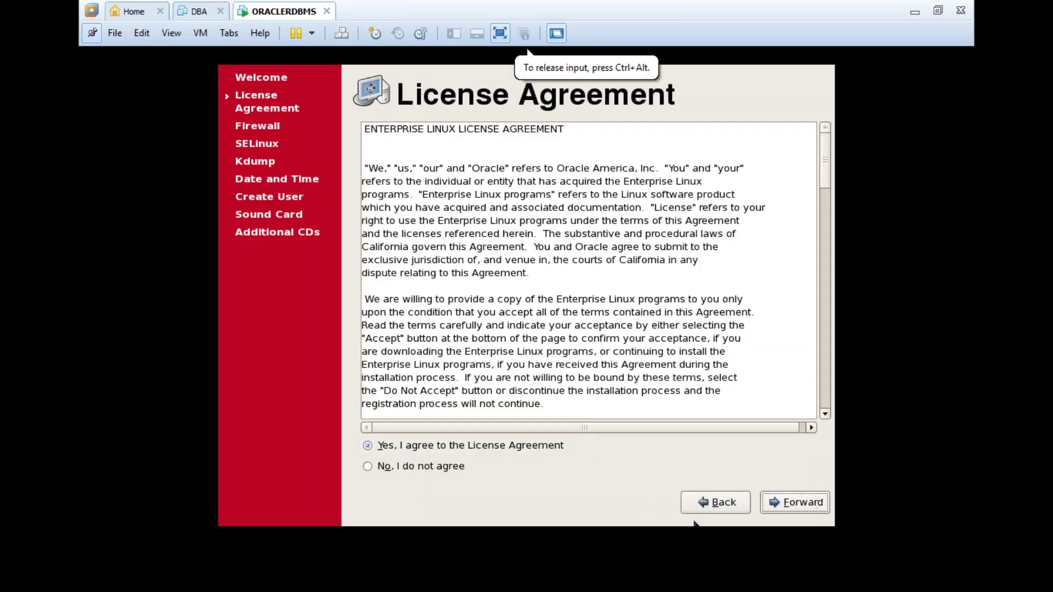
left_click(787, 503)
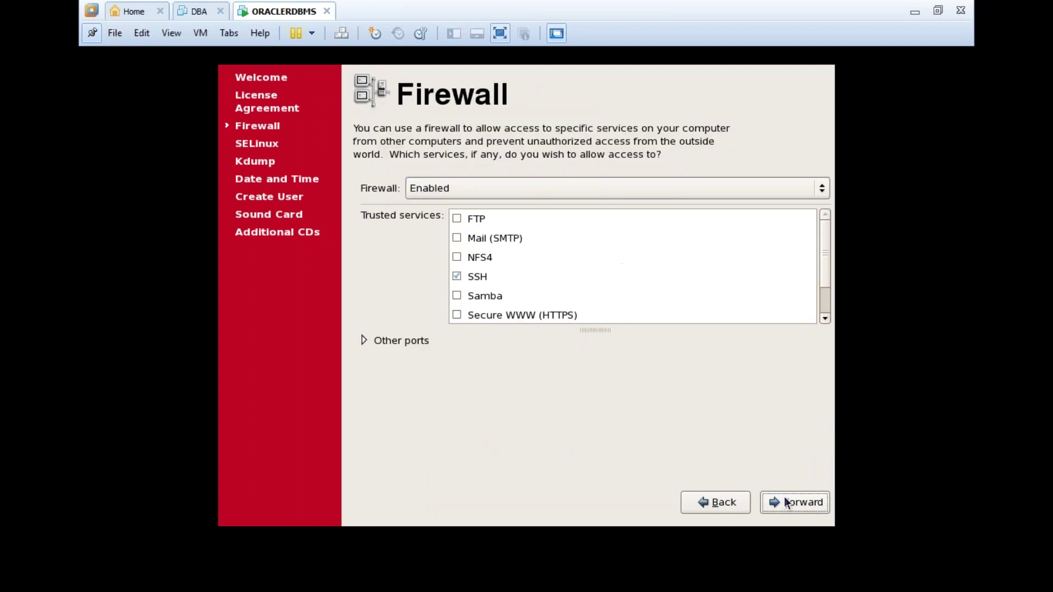
Set the firewall to Disabled and confirm overriding the firewall configuration
left_click(553, 187)
left_click(555, 206)
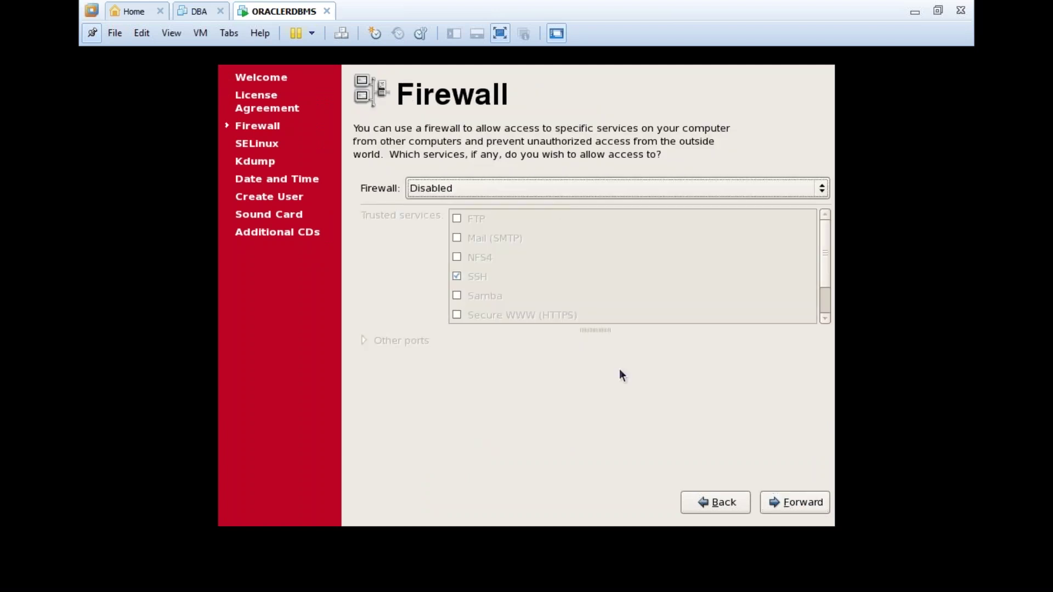
left_click(818, 500)
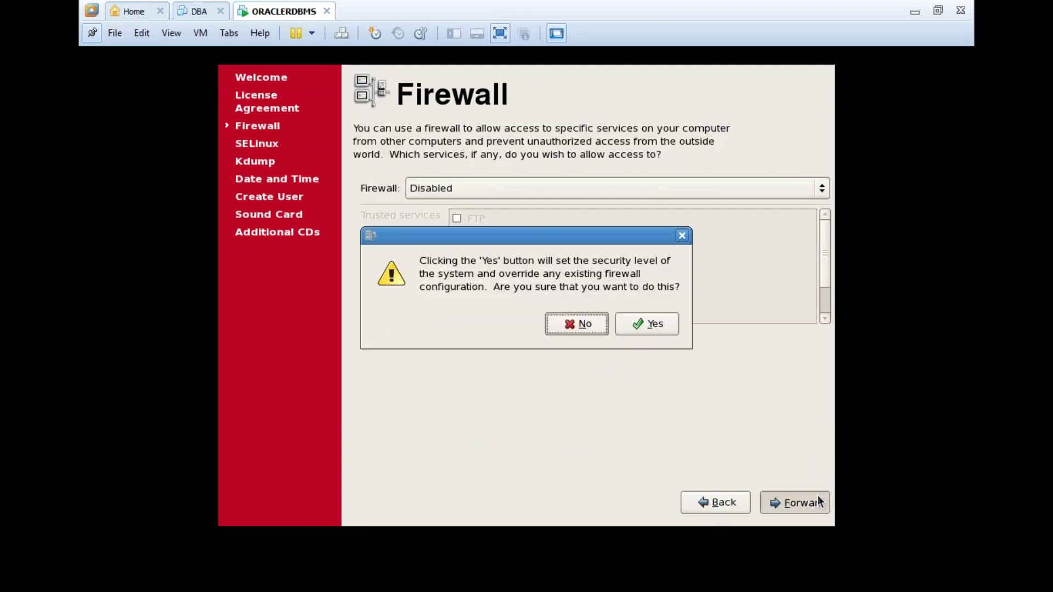
left_click(630, 315)
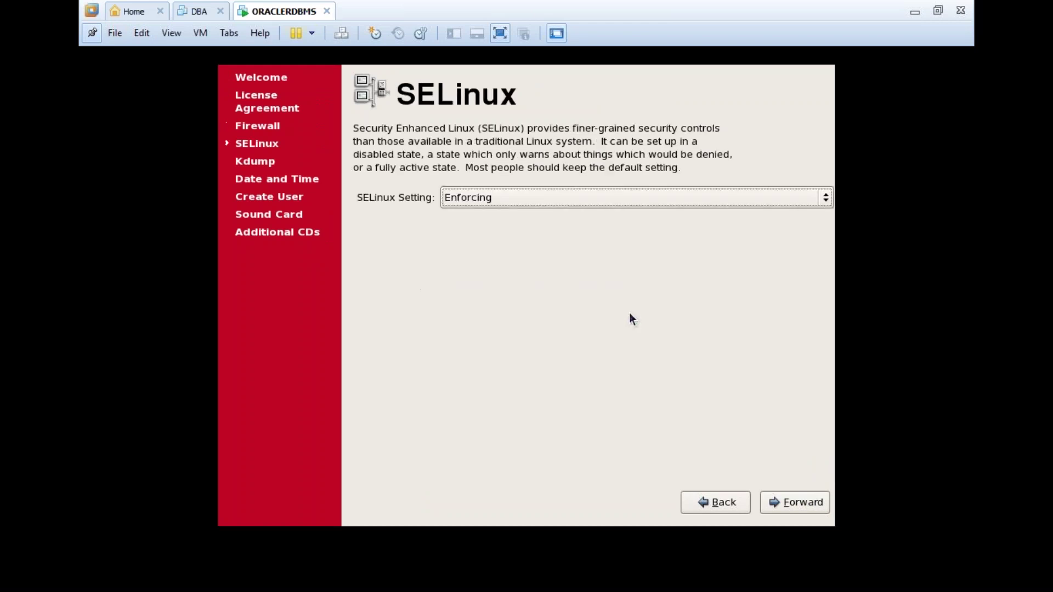
Set SELinux to Disabled and confirm the change, which requires a reboot
left_click(562, 199)
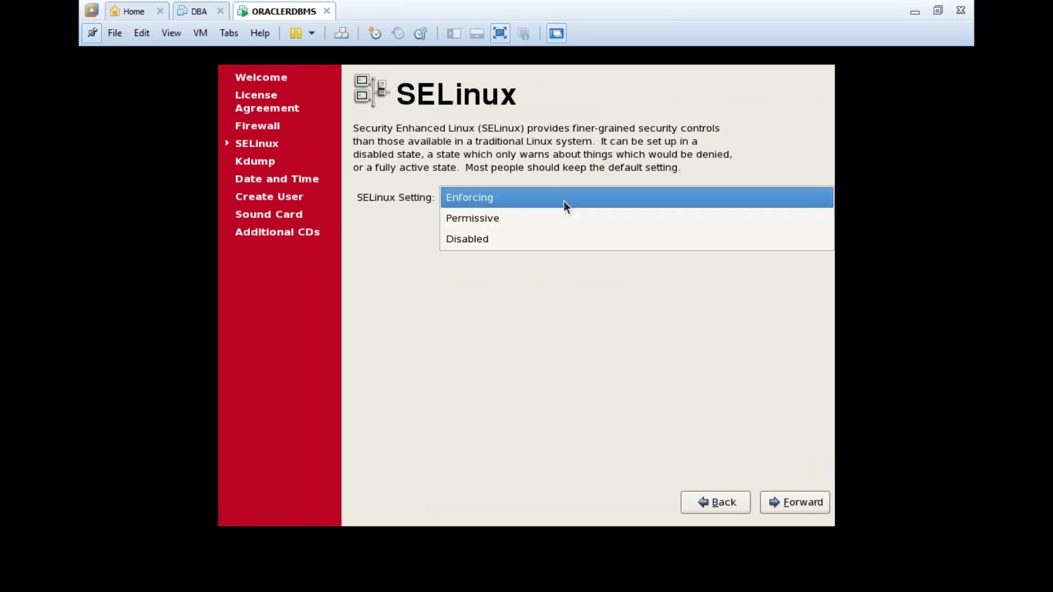
left_click(568, 237)
left_click(786, 504)
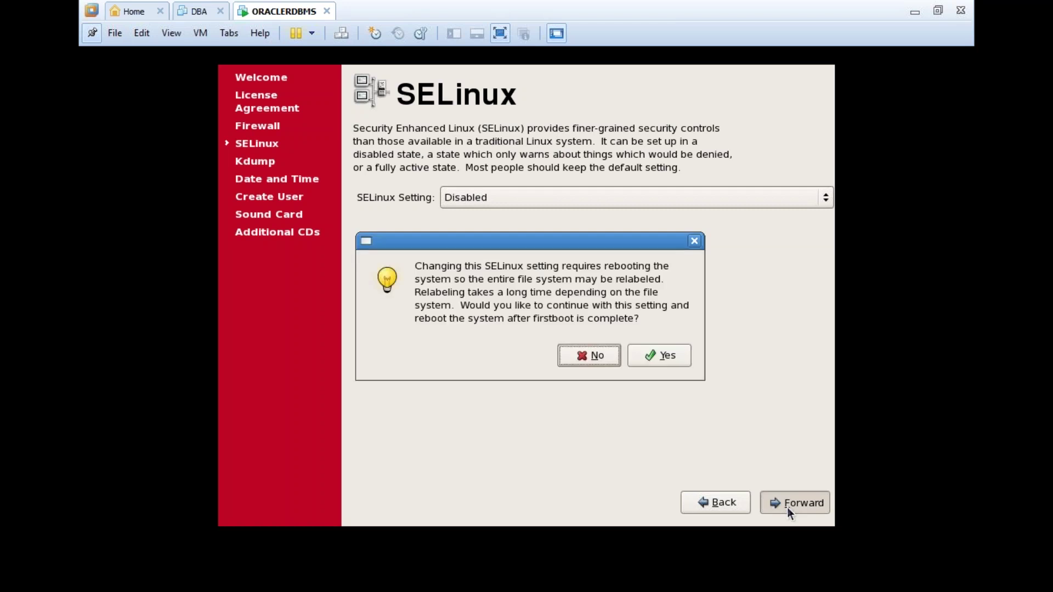
left_click(641, 357)
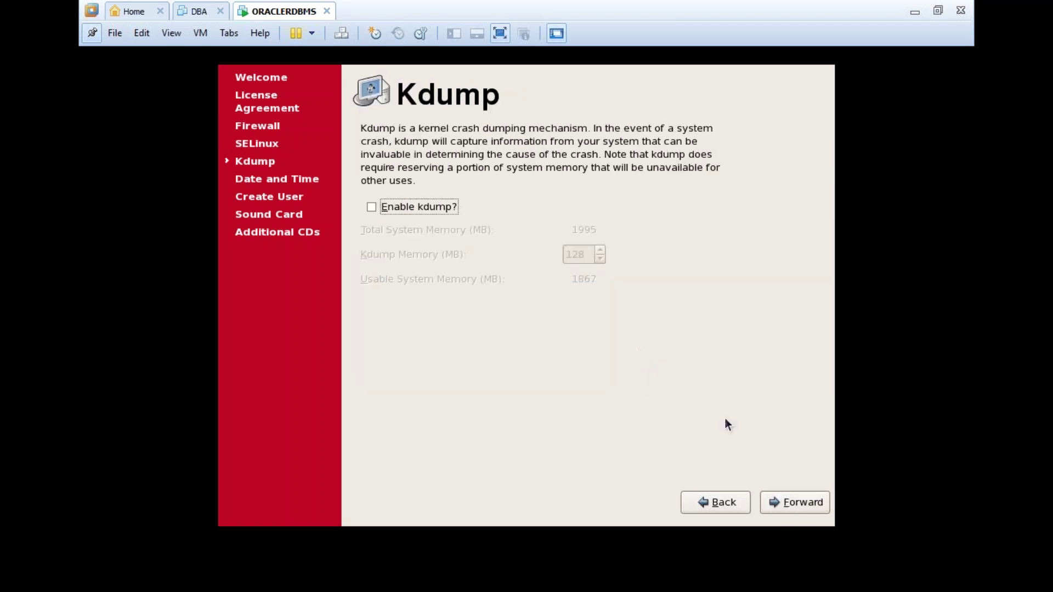
Skip Kdump, date/time, user creation and sound card, finish setup and accept the reboot
left_click(793, 504)
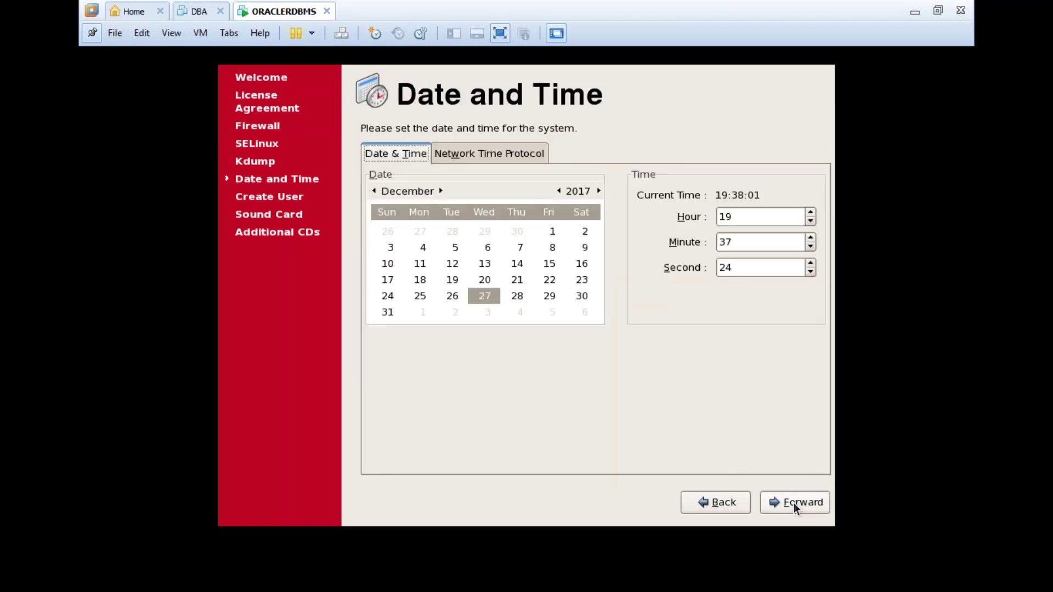
left_click(795, 503)
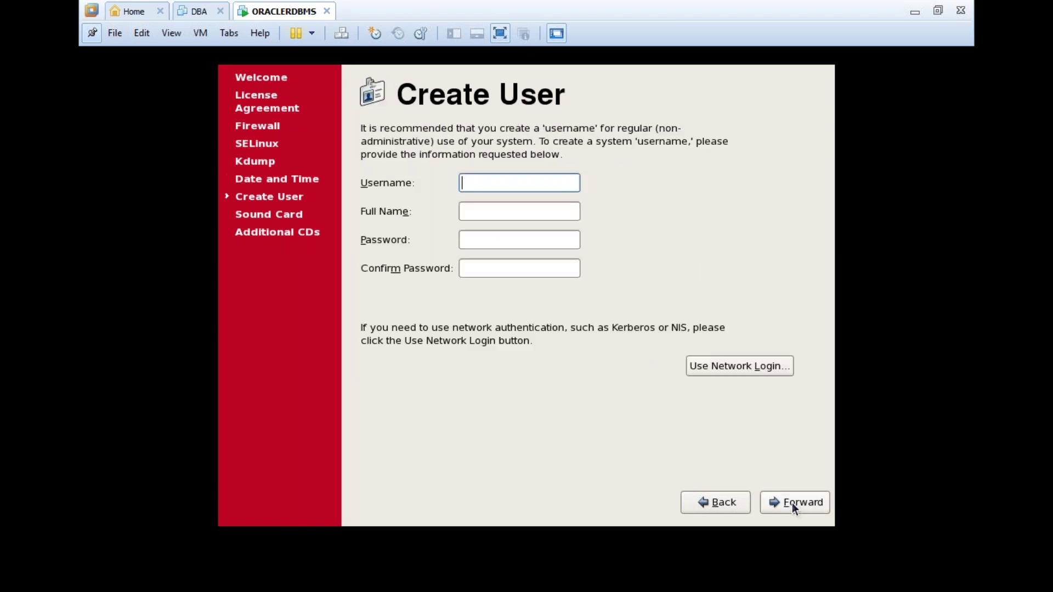
left_click(792, 502)
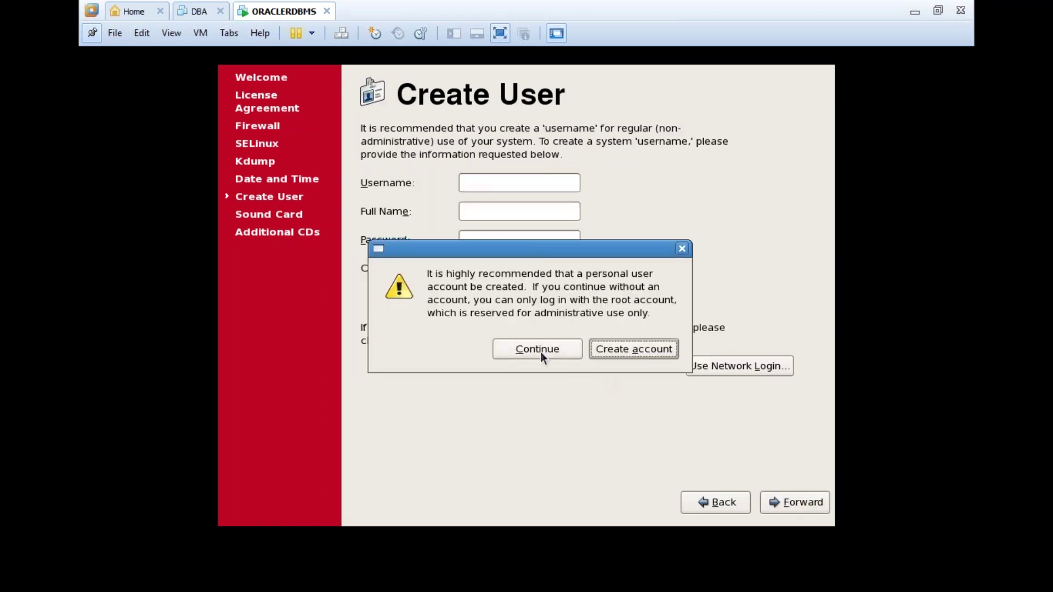
left_click(540, 354)
left_click(795, 502)
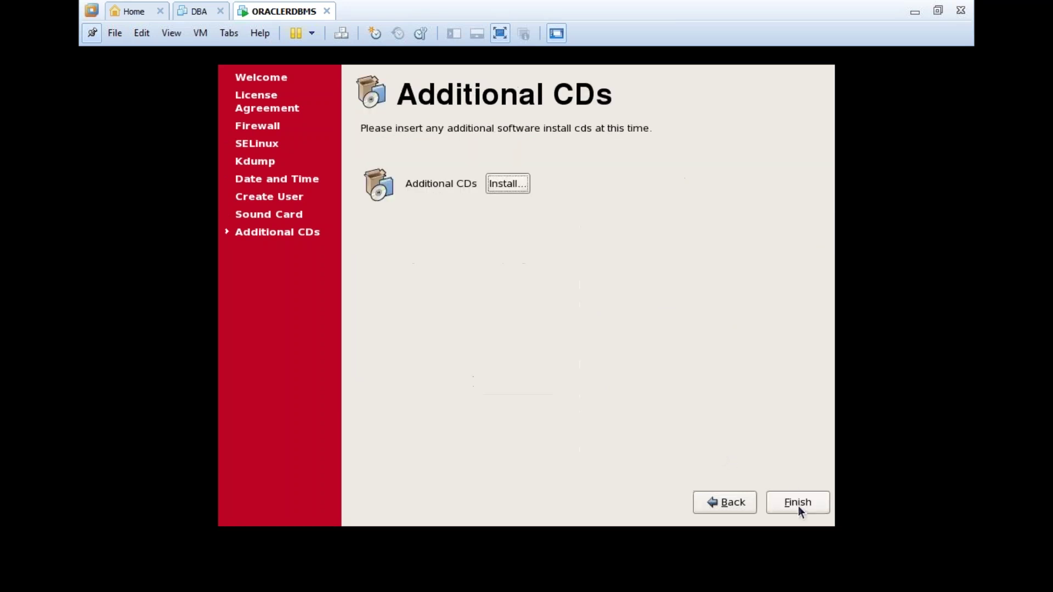
left_click(798, 502)
left_click(630, 343)
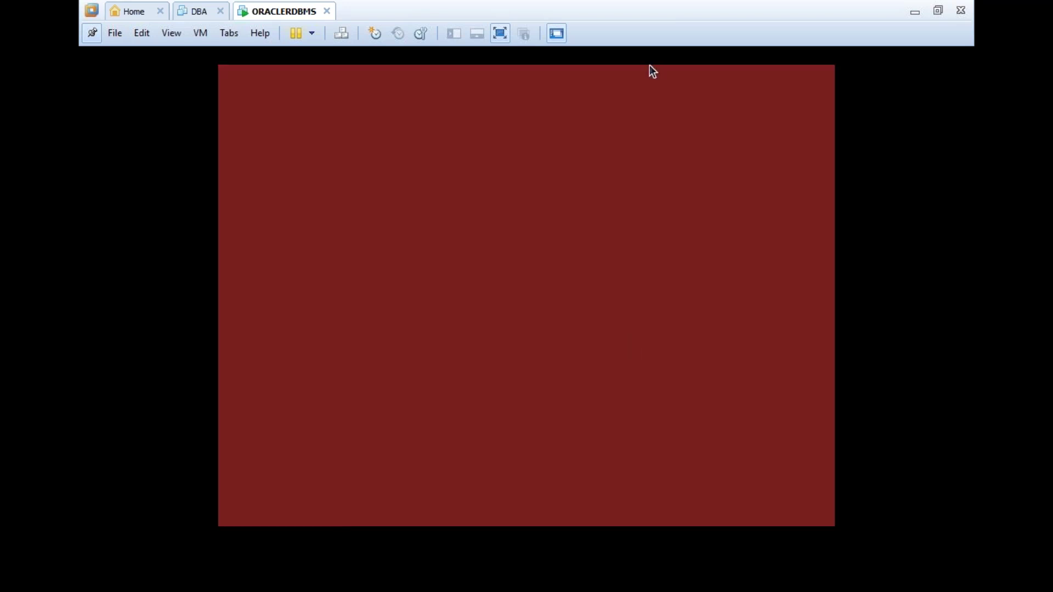
Leave full-screen mode and wait for the rebooted Oracle Linux root desktop
left_click(500, 34)
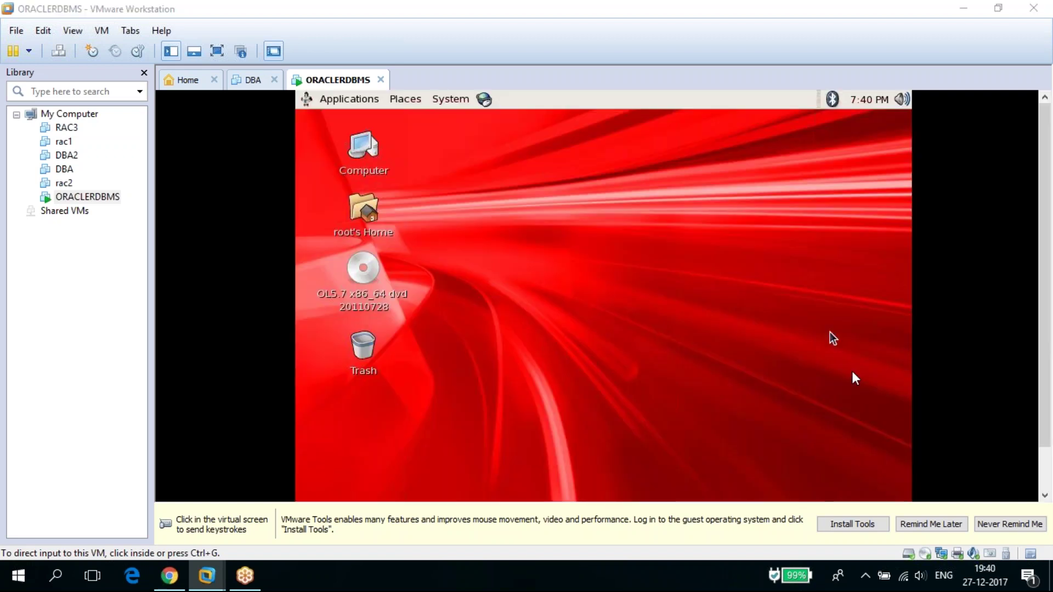
left_click(831, 332)
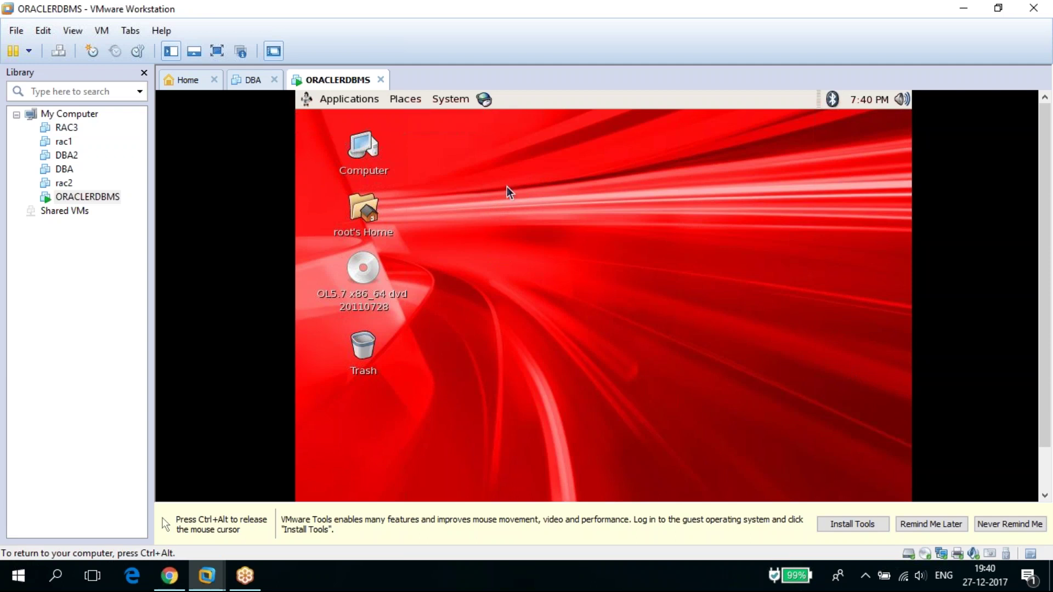
Choose VM > Install VMware Tools and override the guest's CD-ROM lock
key("ctrl+alt")
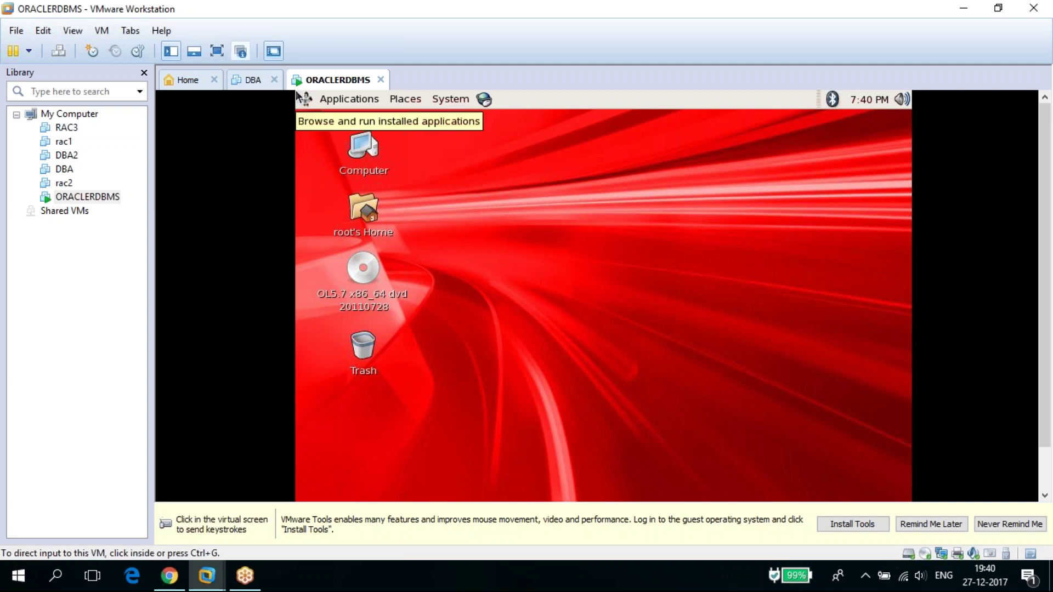
left_click(101, 31)
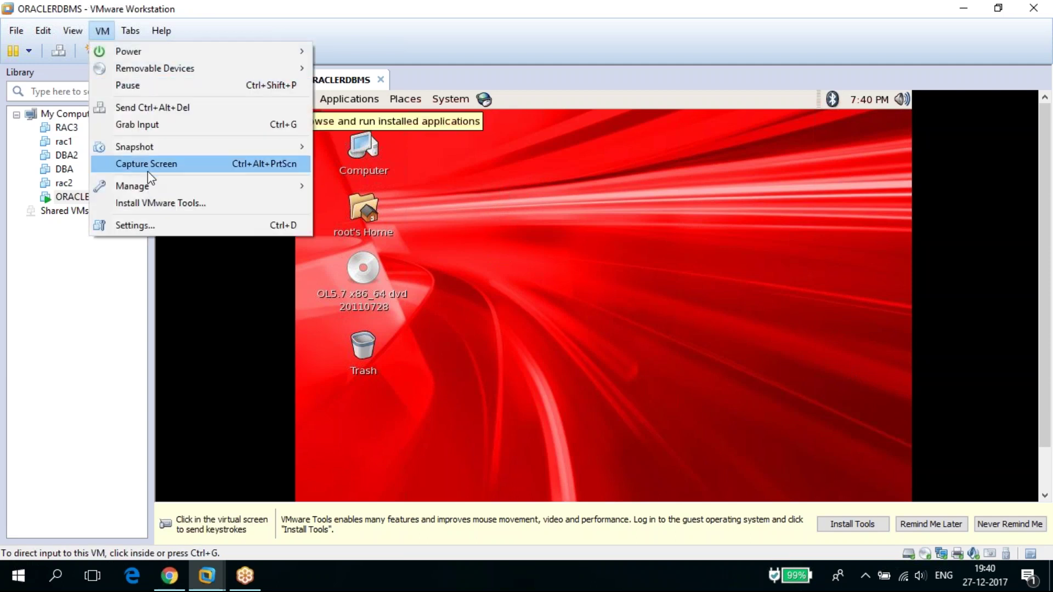
left_click(155, 203)
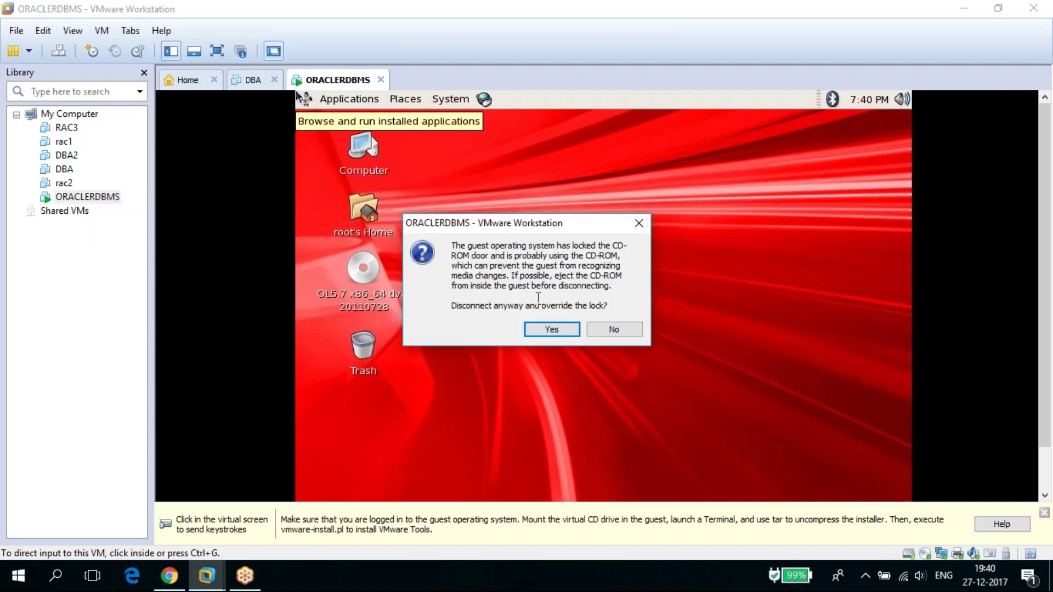
key("Return")
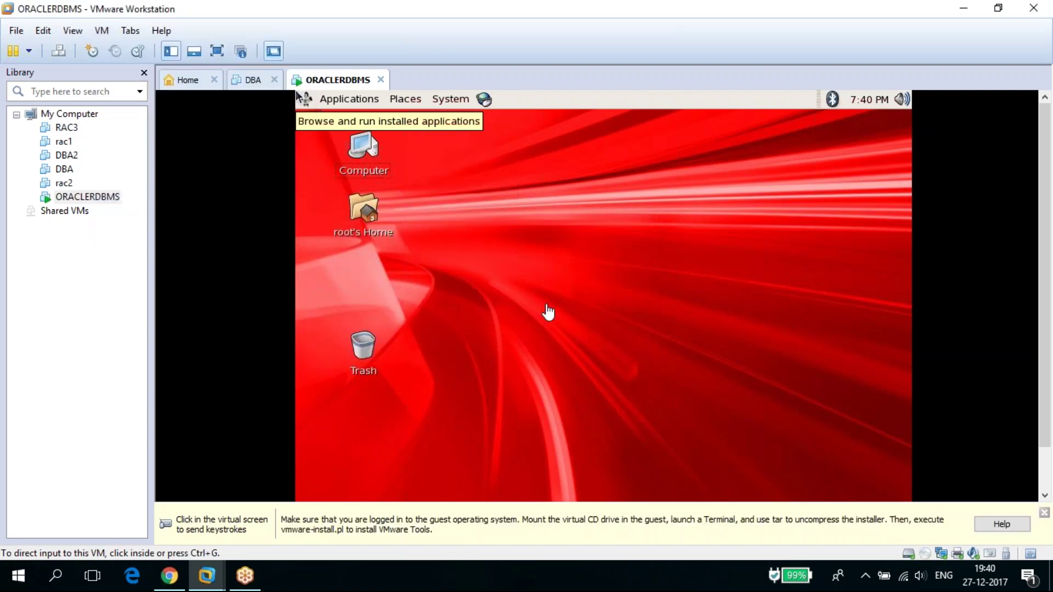
left_click(549, 312)
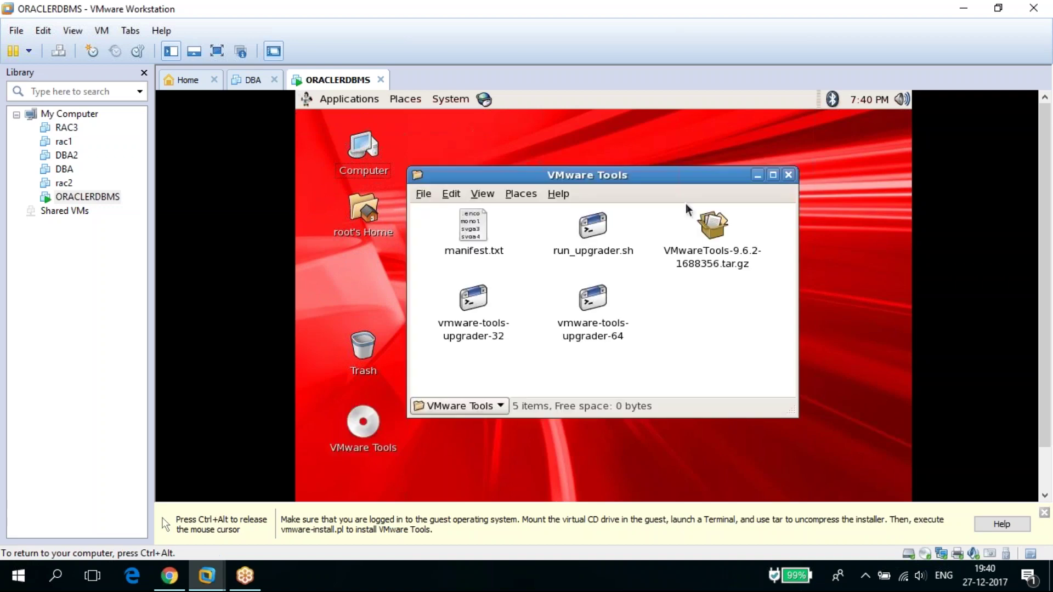
Extract VMwareTools-9.6.2-1688356.tar.gz to the guest's Desktop
left_click(723, 251)
right_click(723, 252)
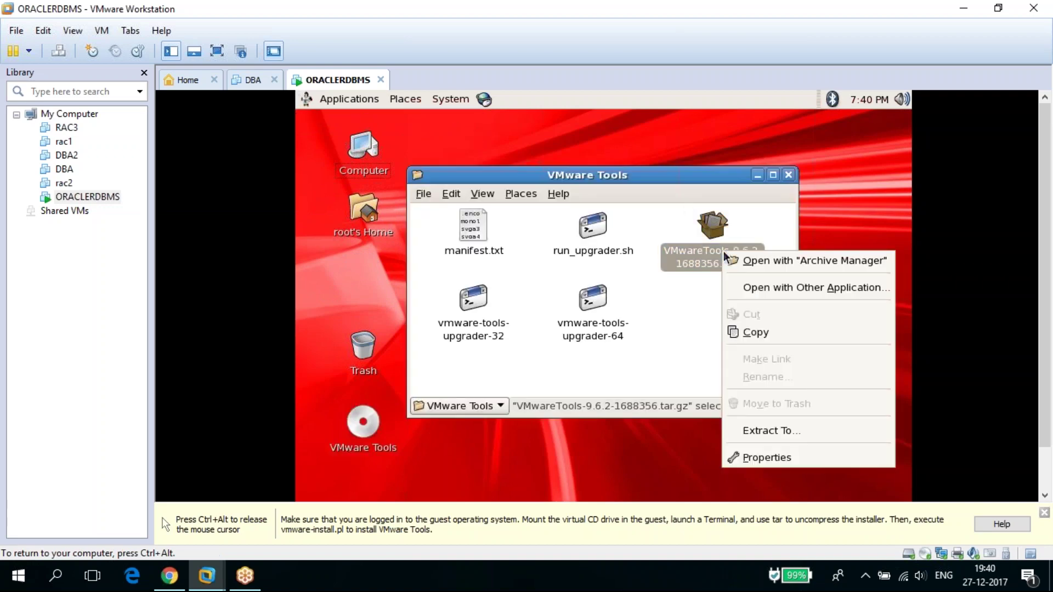
left_click(779, 432)
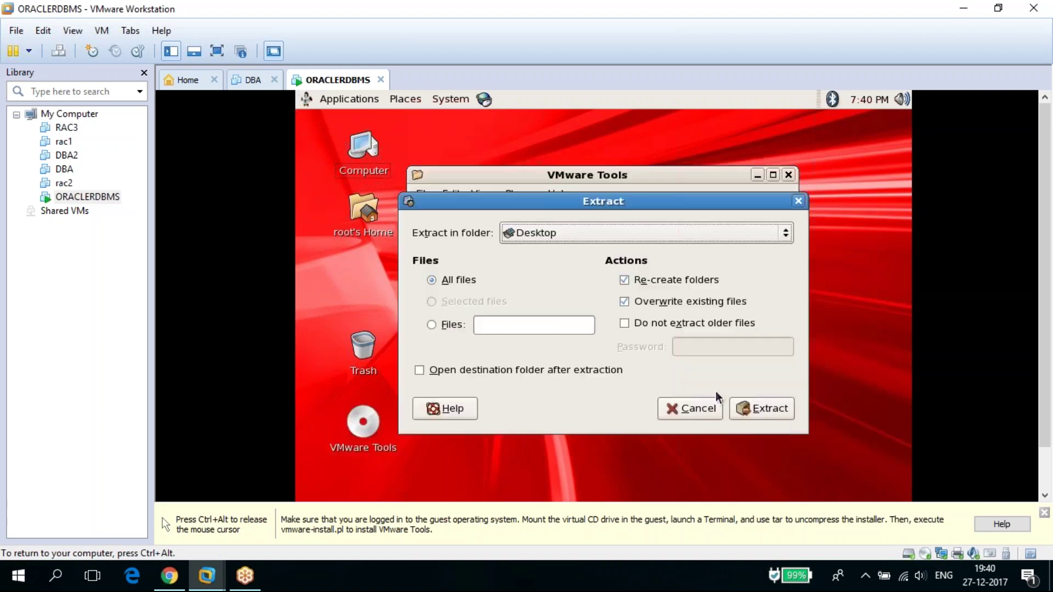
left_click(738, 407)
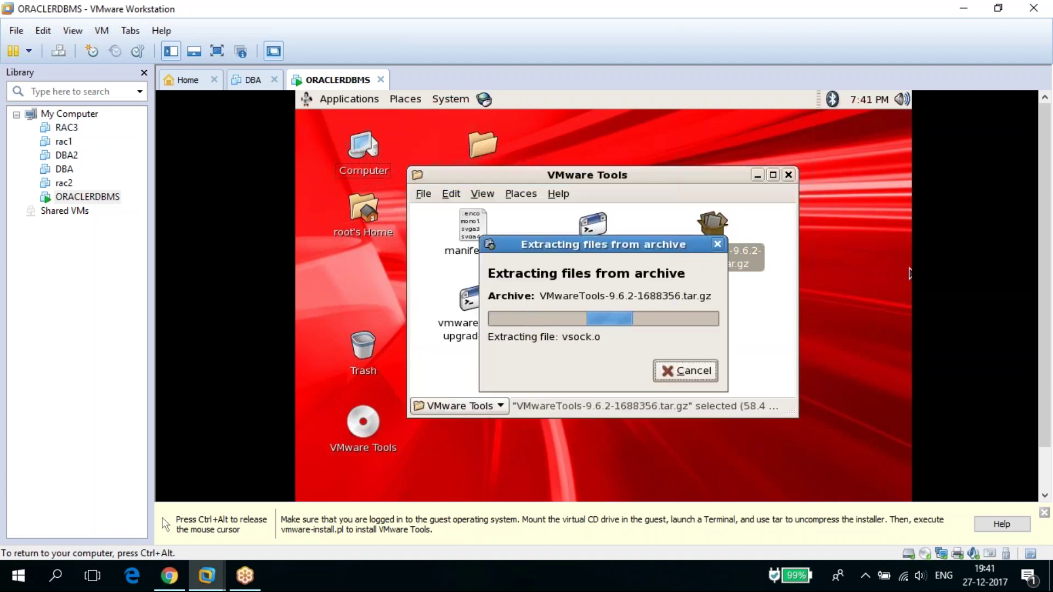
key("ctrl+alt")
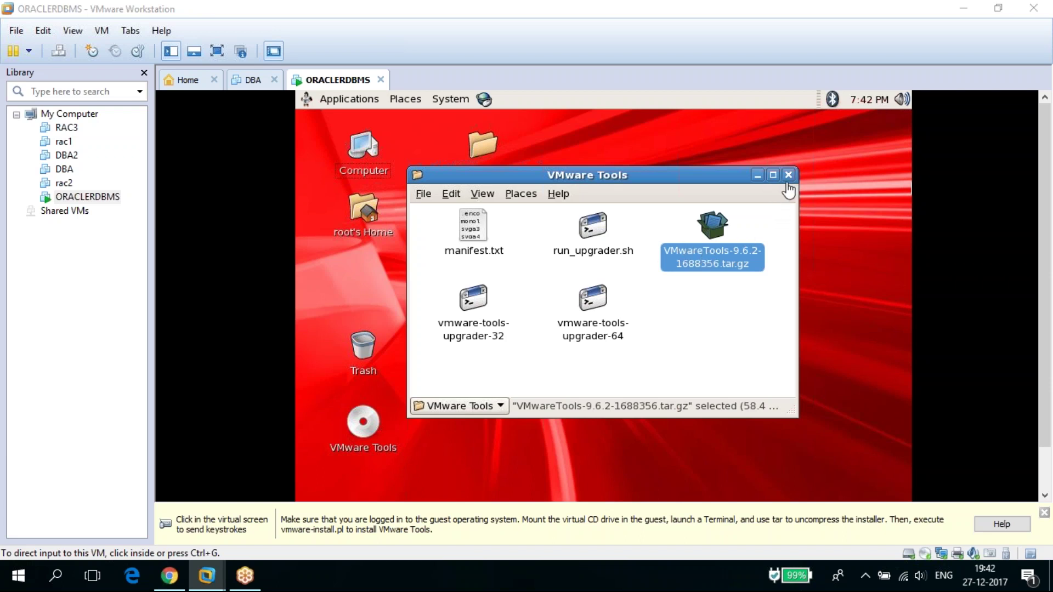
Close the tools disc window, open vmware-tools-distrib and launch vmware-install.pl
left_click(790, 191)
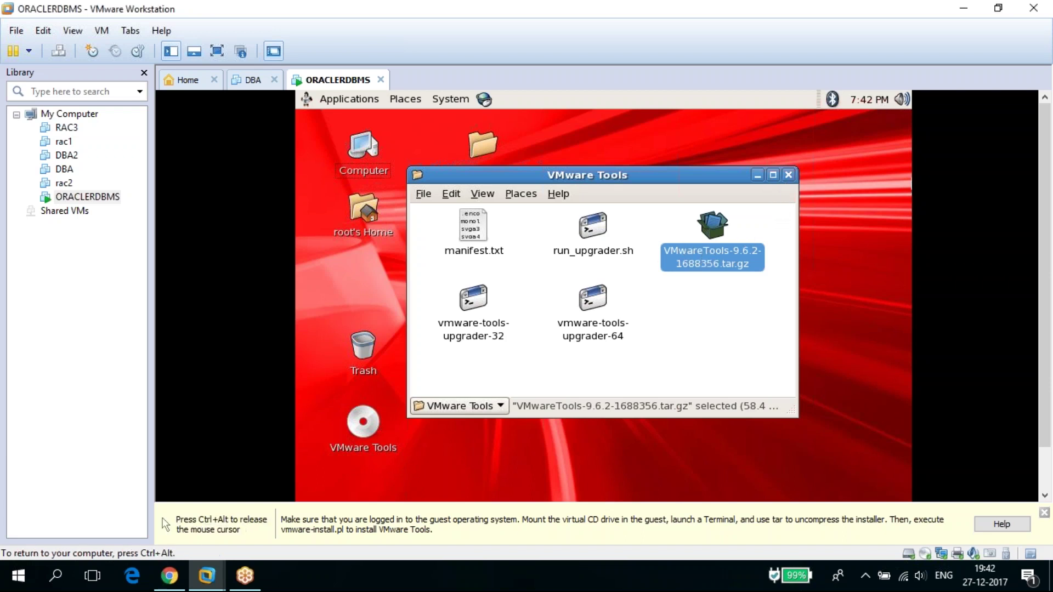
left_click(788, 174)
double_click(496, 150)
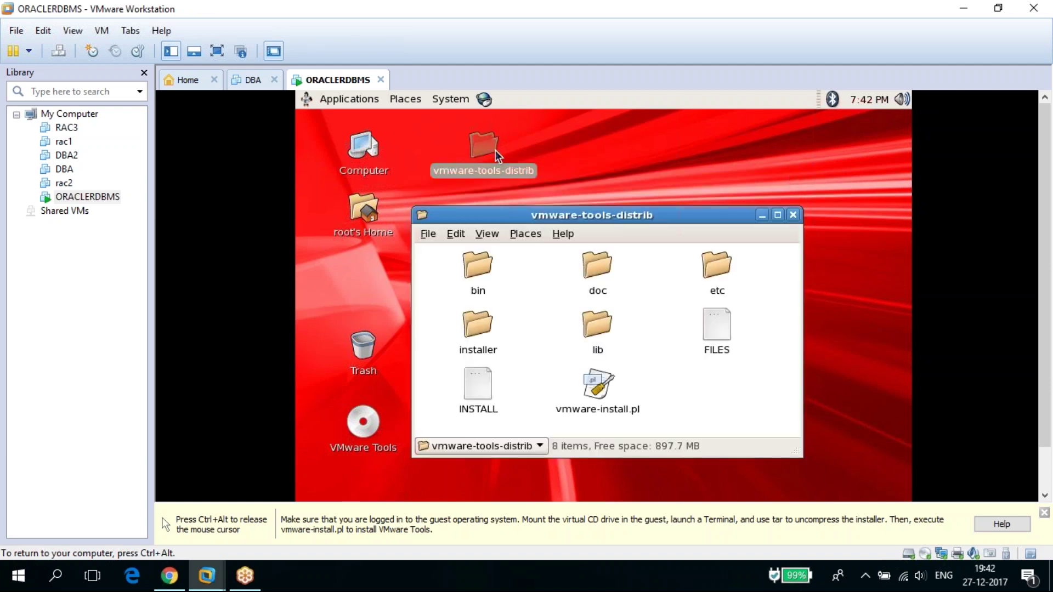
left_click(609, 392)
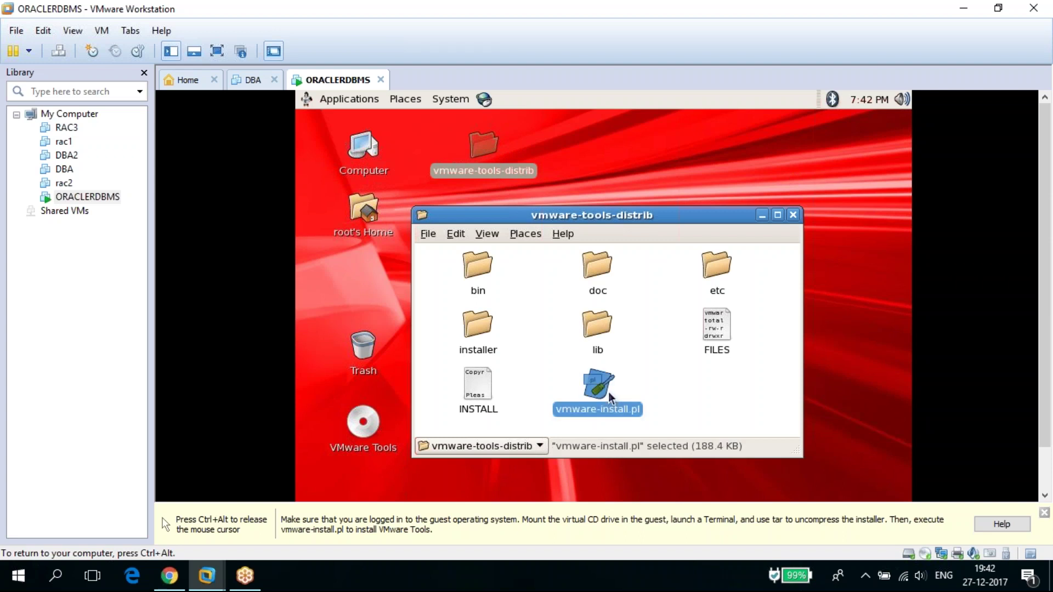
double_click(608, 391)
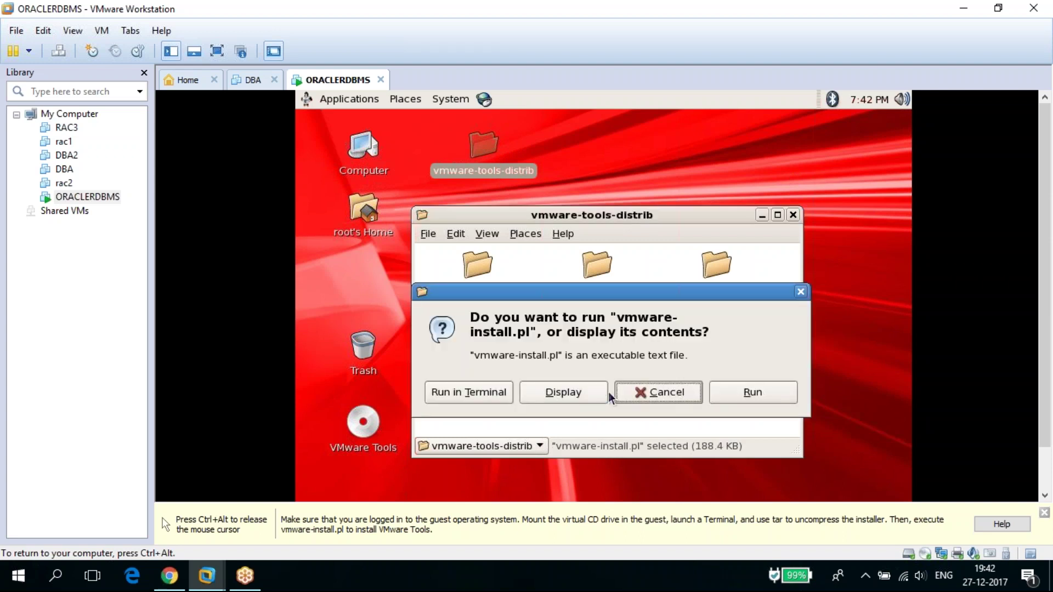
Run the installer in a terminal, accepting /usr/bin and the default init, library and documentation paths
left_click(497, 393)
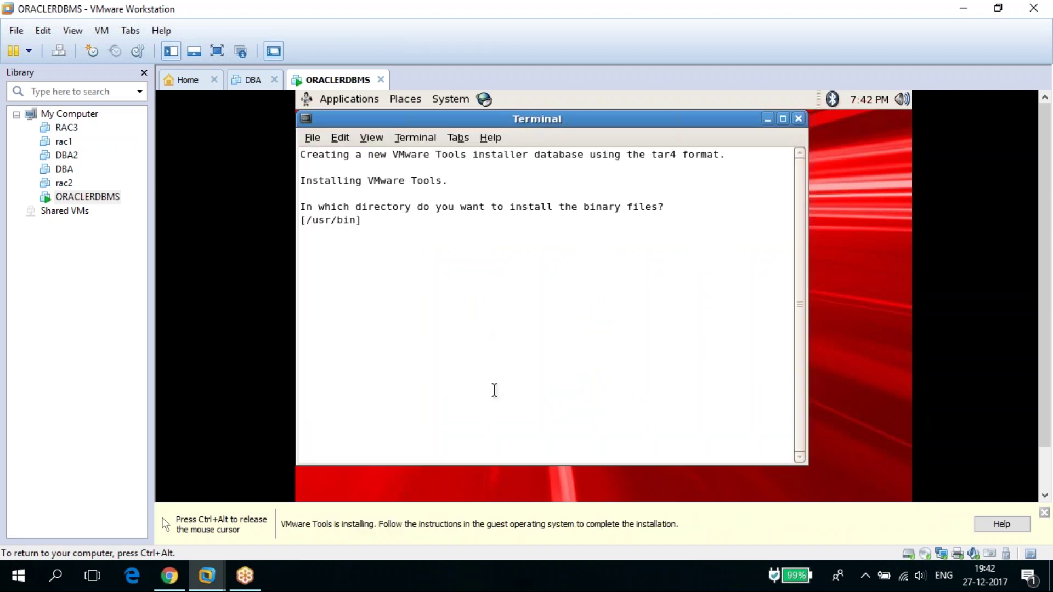
key("Return")
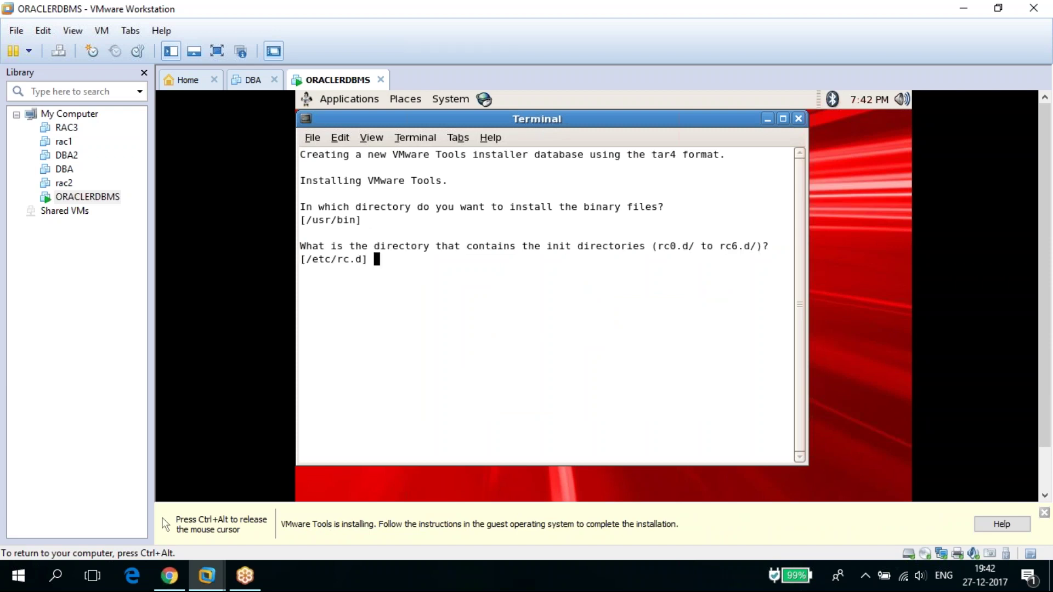
key("Return")
key("Return")
key("Return")
key("Return")
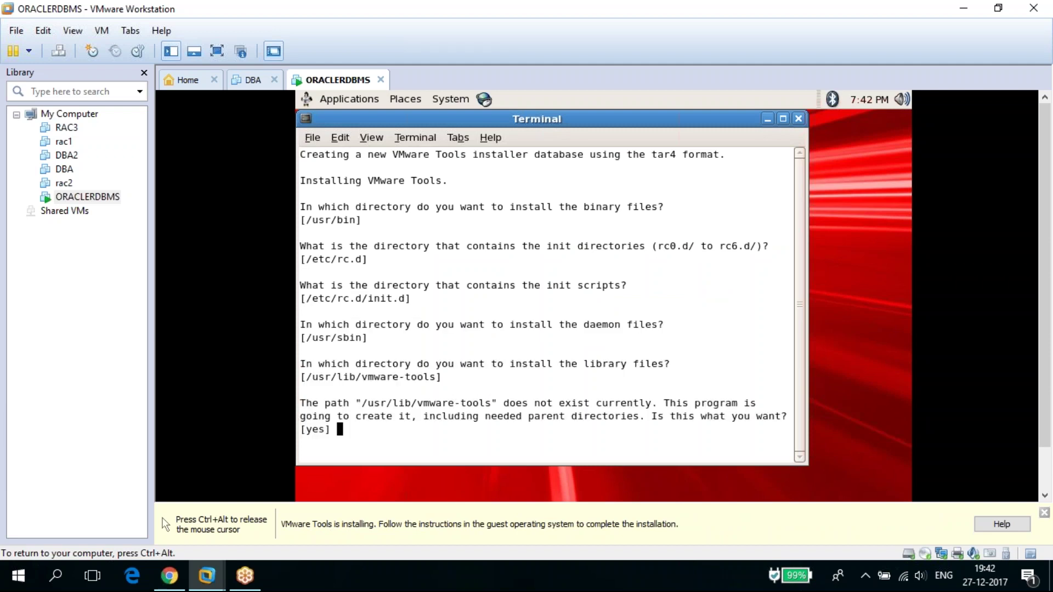
key("Return")
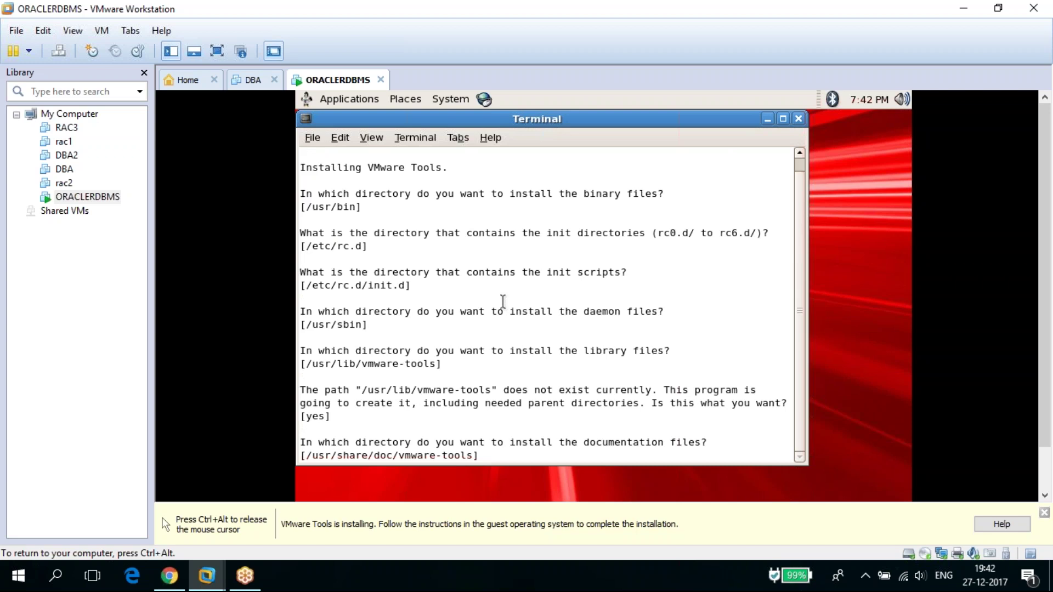
key("Return")
key("Return")
key("Return")
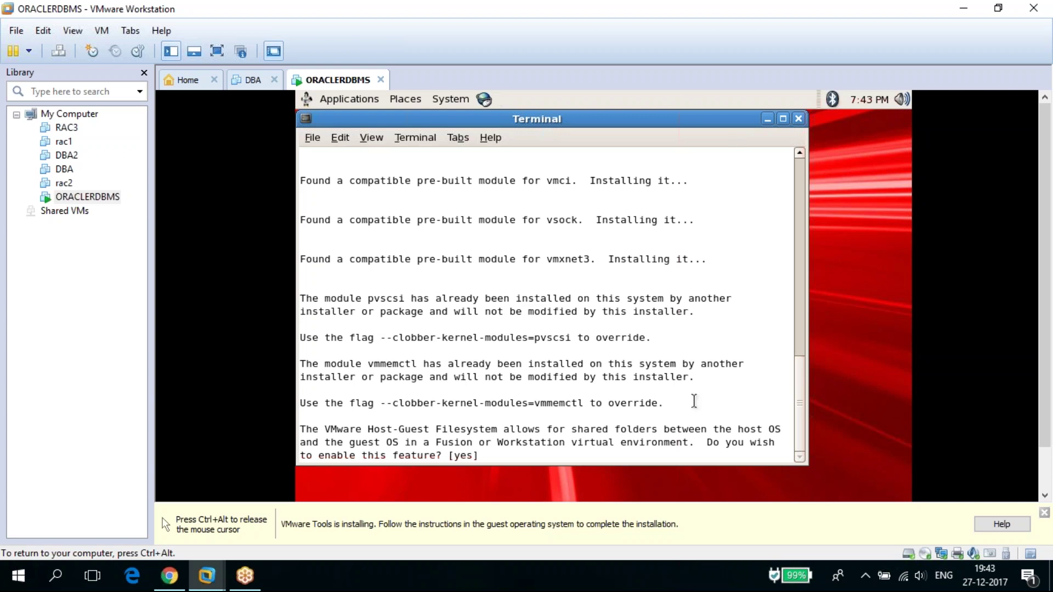
Accept installer defaults: enable shared folders and vmblock, decline automatic kernel modules, enable Thinprint
key("Return")
key("ctrl+alt")
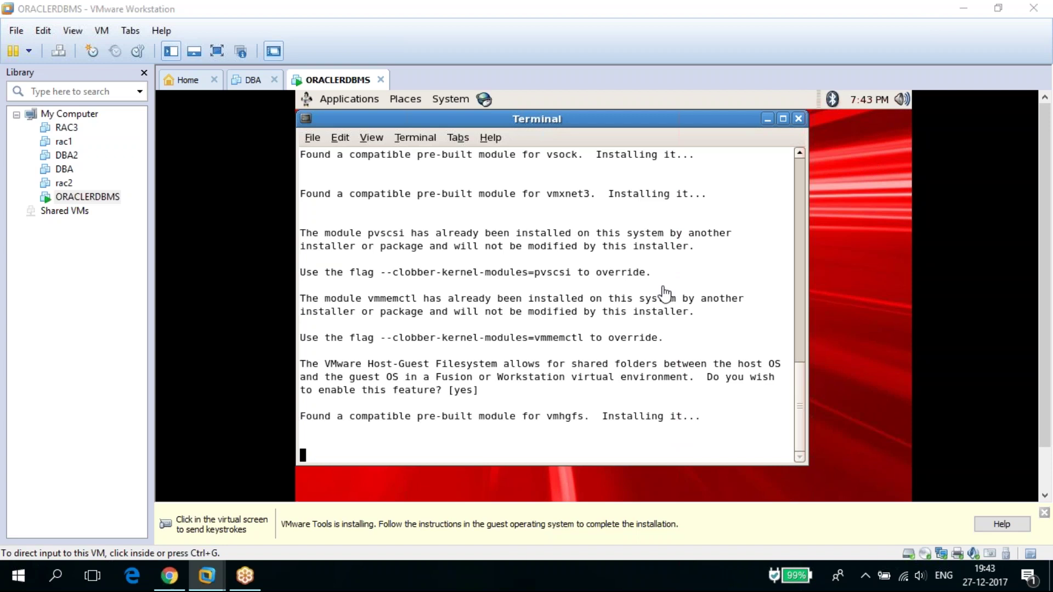
left_click(665, 292)
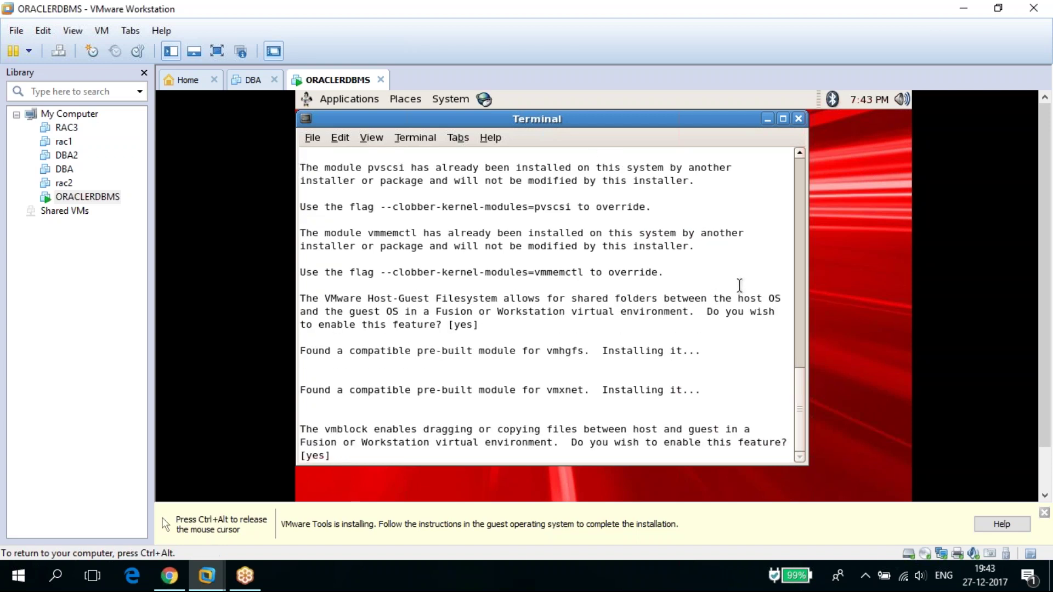
key("Return")
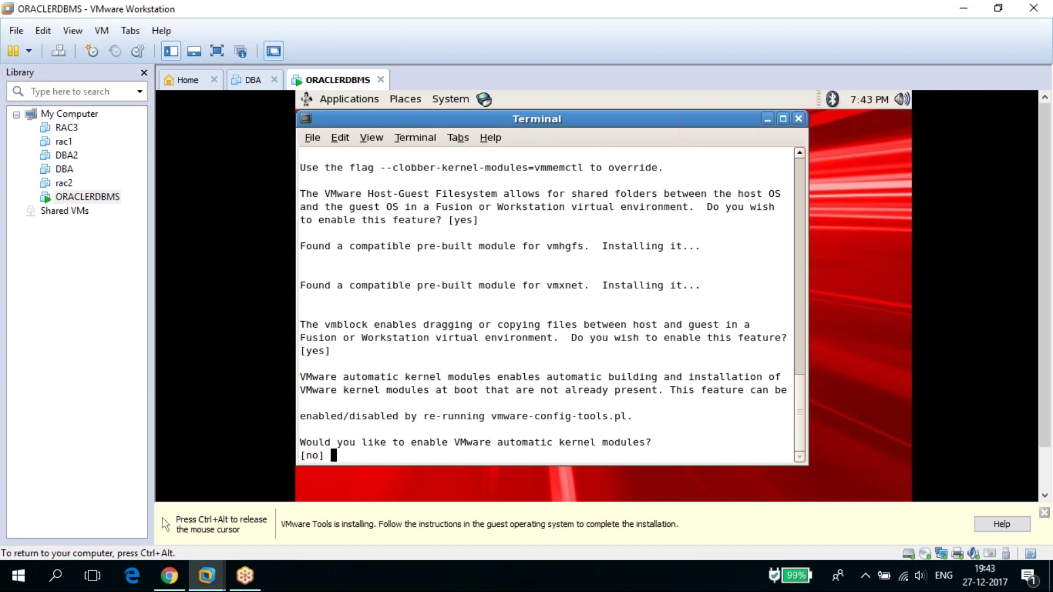
key("Return")
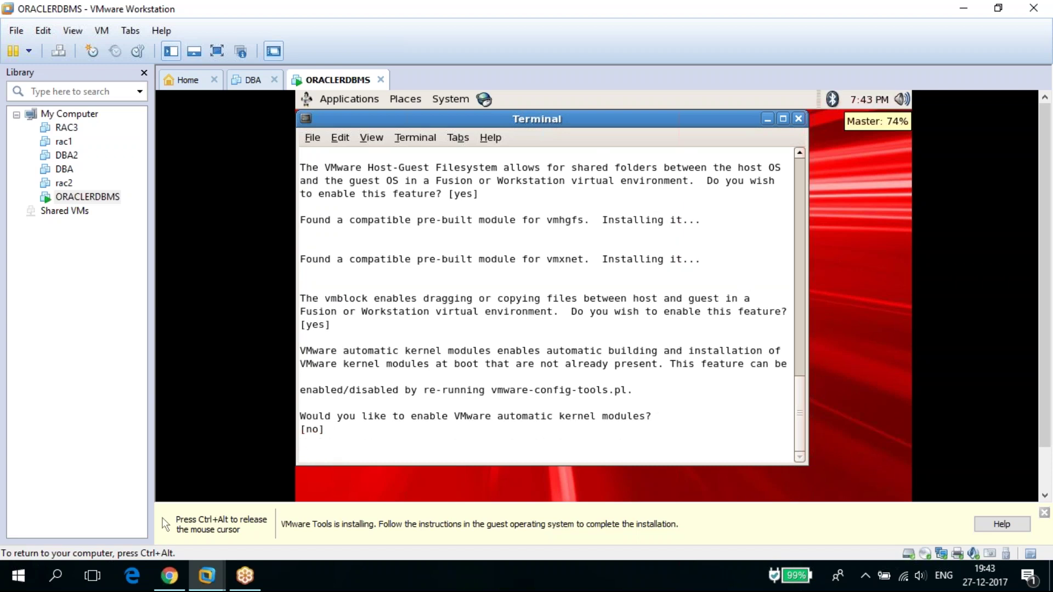
key("ctrl+alt")
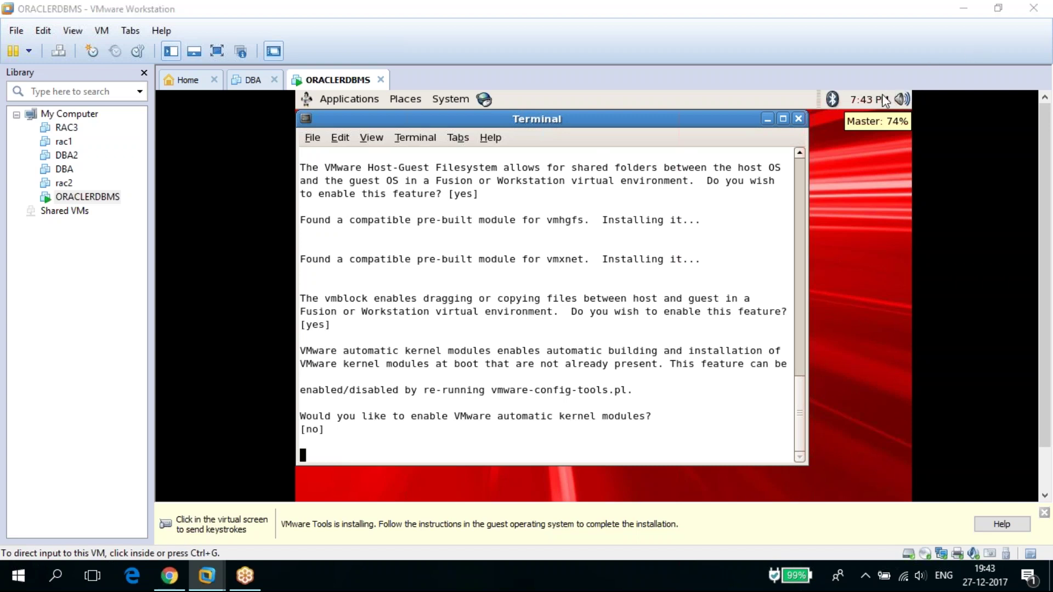
left_click(677, 301)
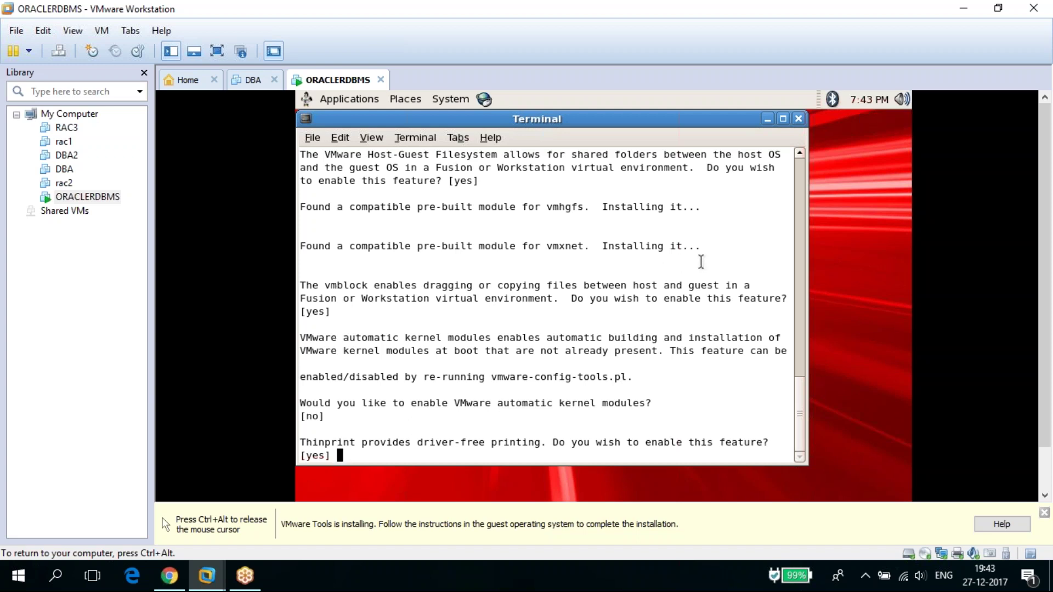
key("Return")
key("Return")
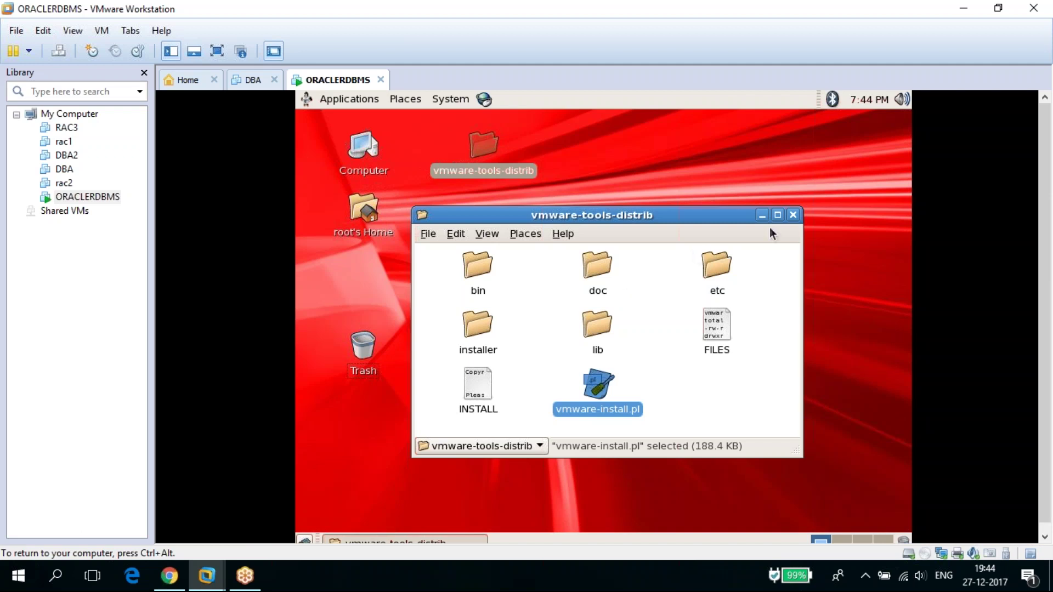
Close the vmware-tools-distrib window, exit full screen, and open a terminal from the guest desktop
left_click(794, 216)
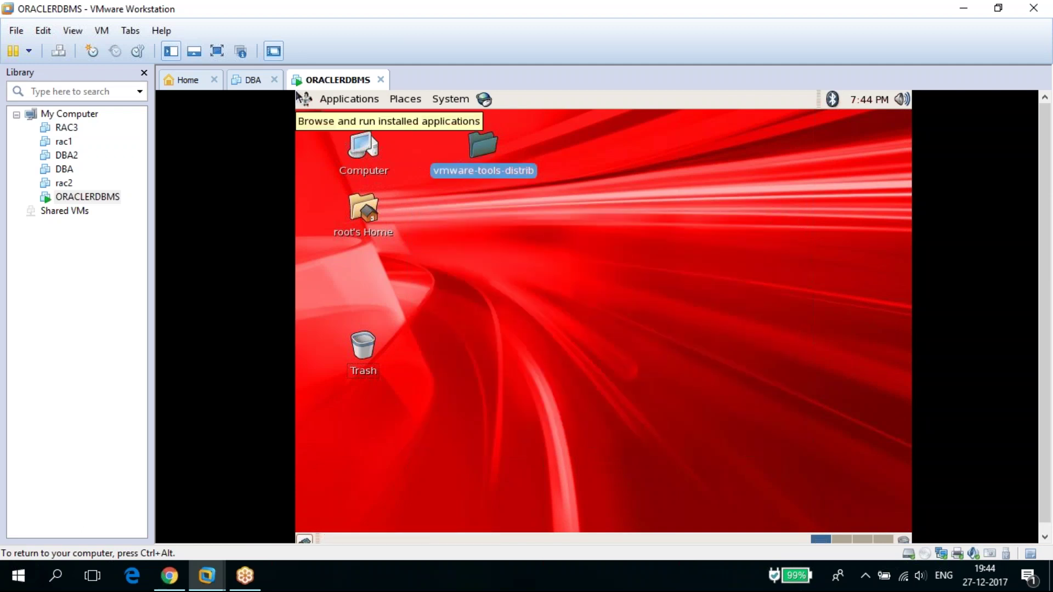
key("ctrl+alt")
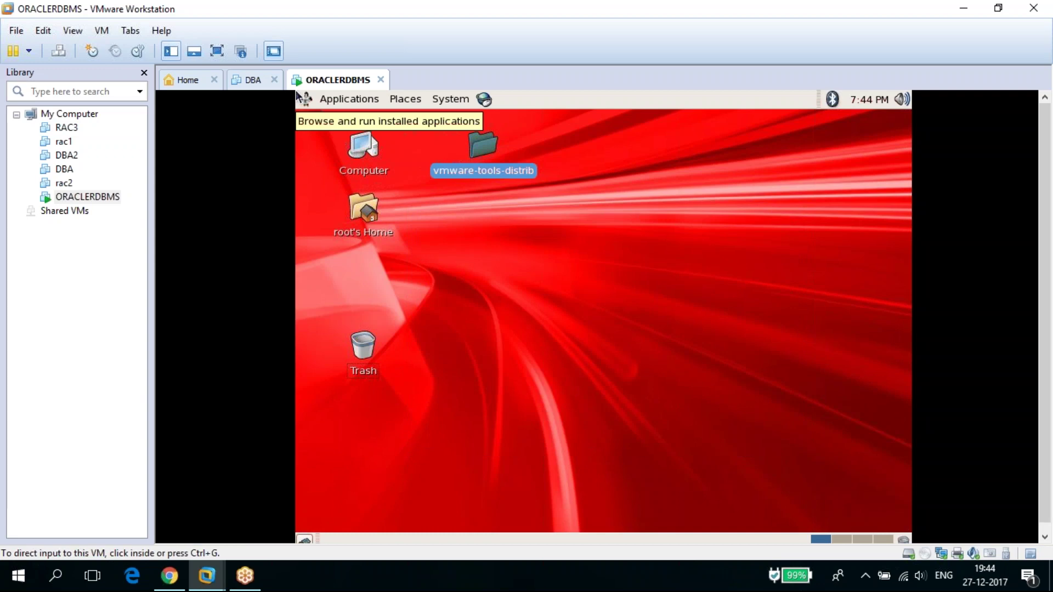
left_click(224, 52)
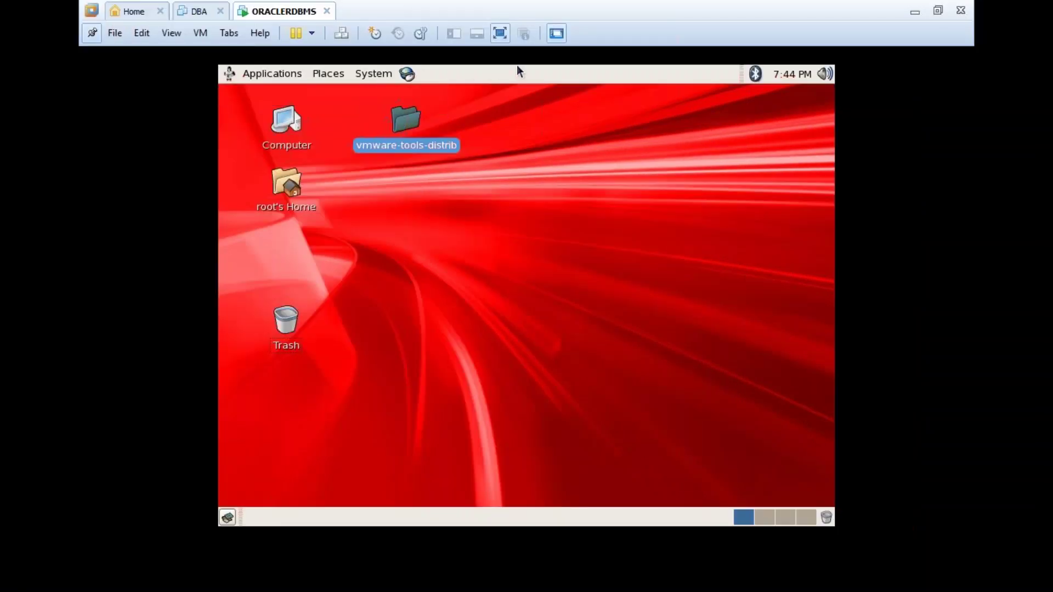
left_click(499, 34)
left_click(510, 290)
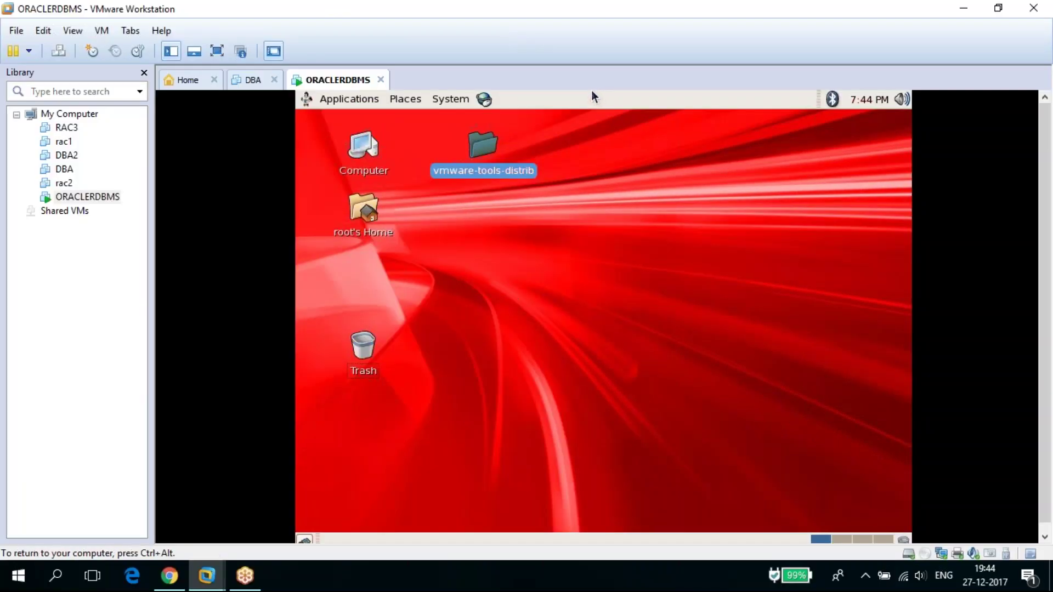
right_click(624, 199)
left_click(654, 271)
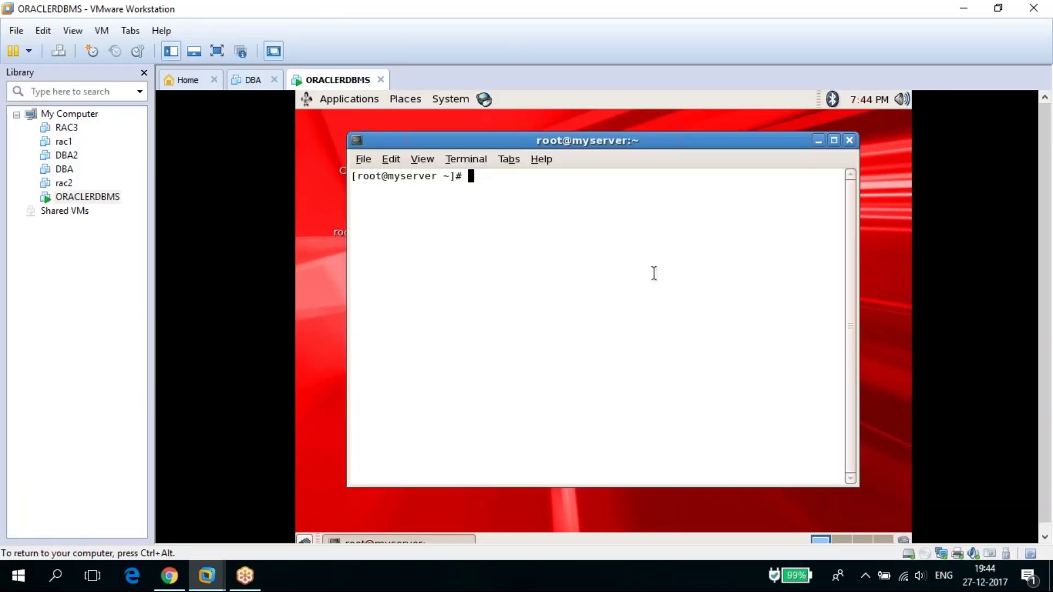
Run init 6 in the terminal to reboot the guest
type("init")
key("BackSpace")
key("Return")
type("ini")
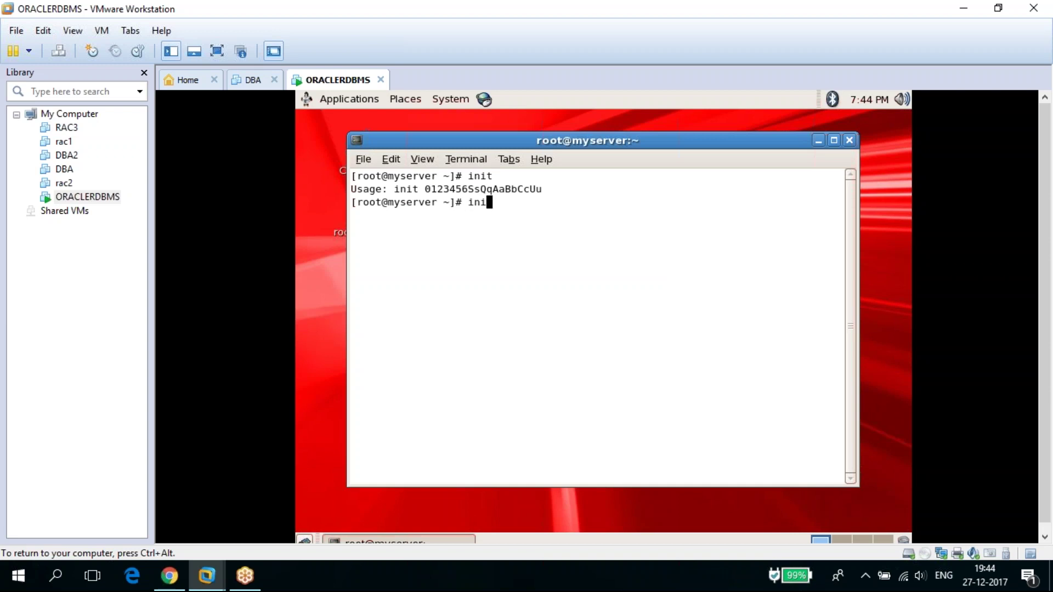
type("t 6")
key("Return")
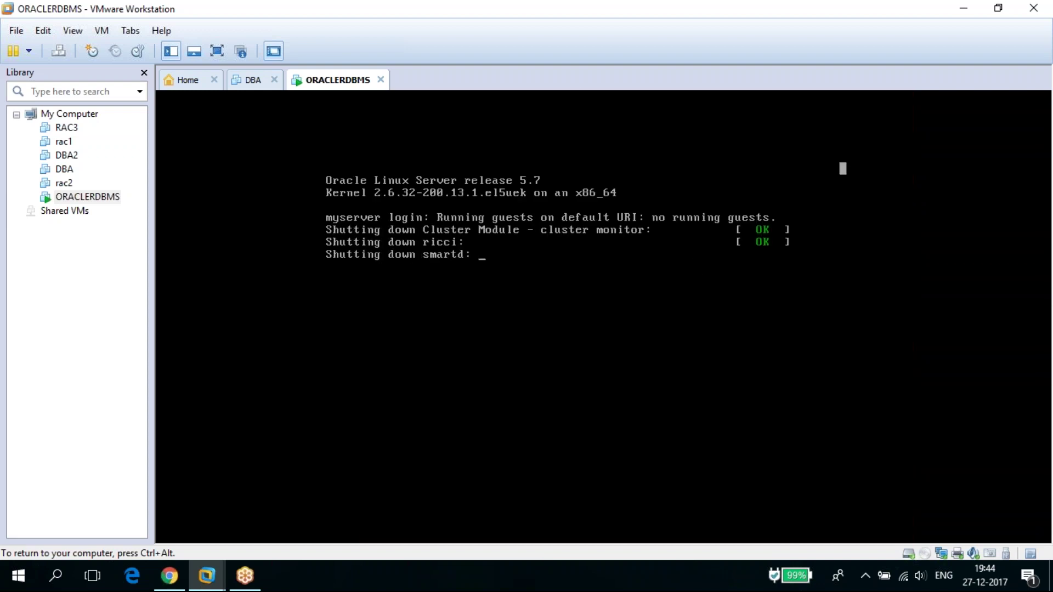
Release input to the host and wait while the guest reboots
key("ctrl+alt")
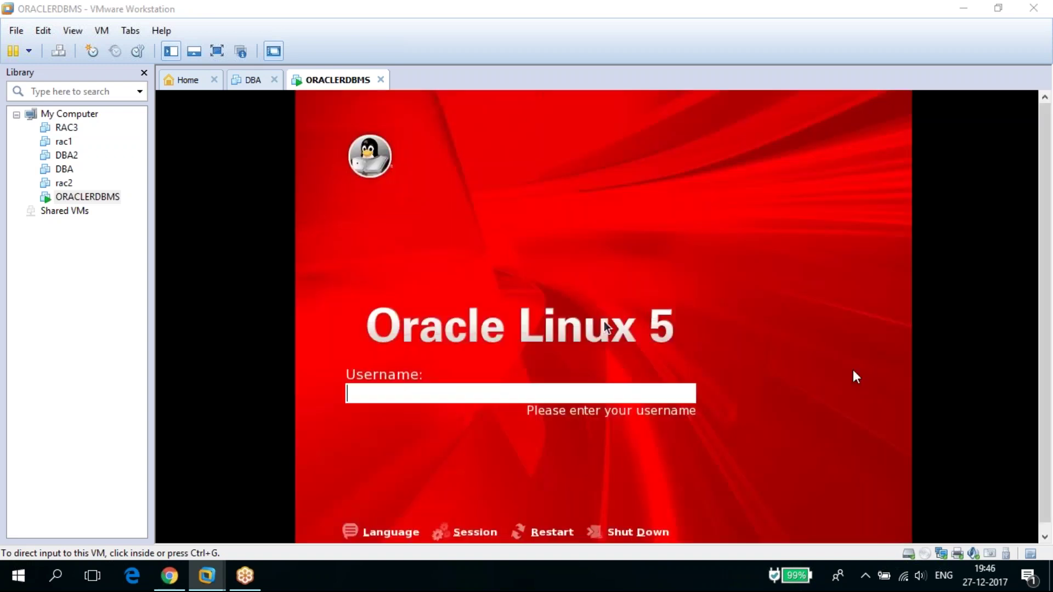
Log in to the guest as root with the account password
left_click(854, 369)
key("Return")
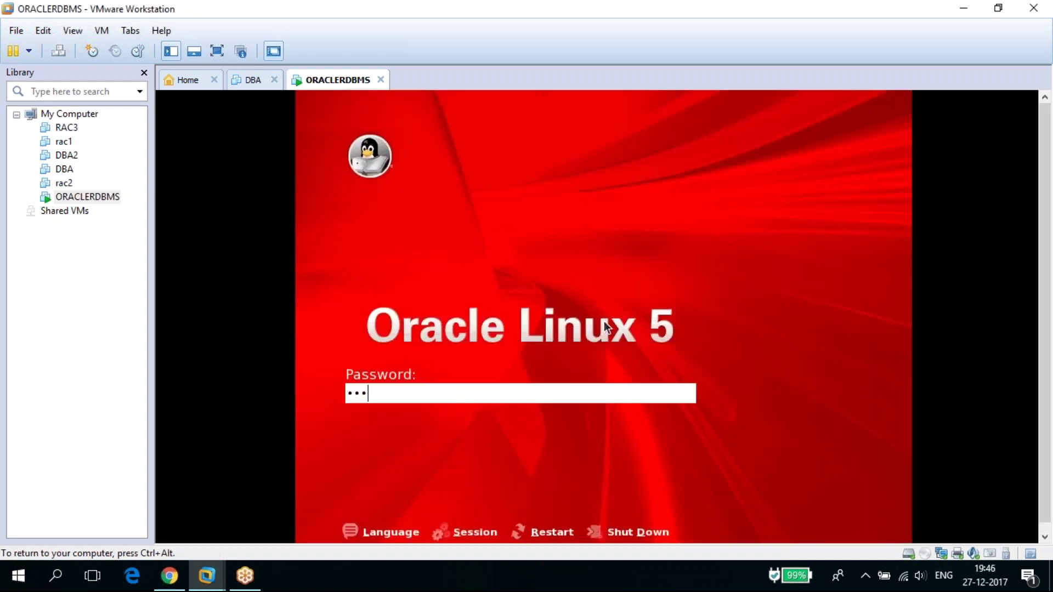
key("Return")
Toggle the VM full screen on and off several times, then open and dismiss the desktop context menu
key("ctrl+alt")
left_click(227, 48)
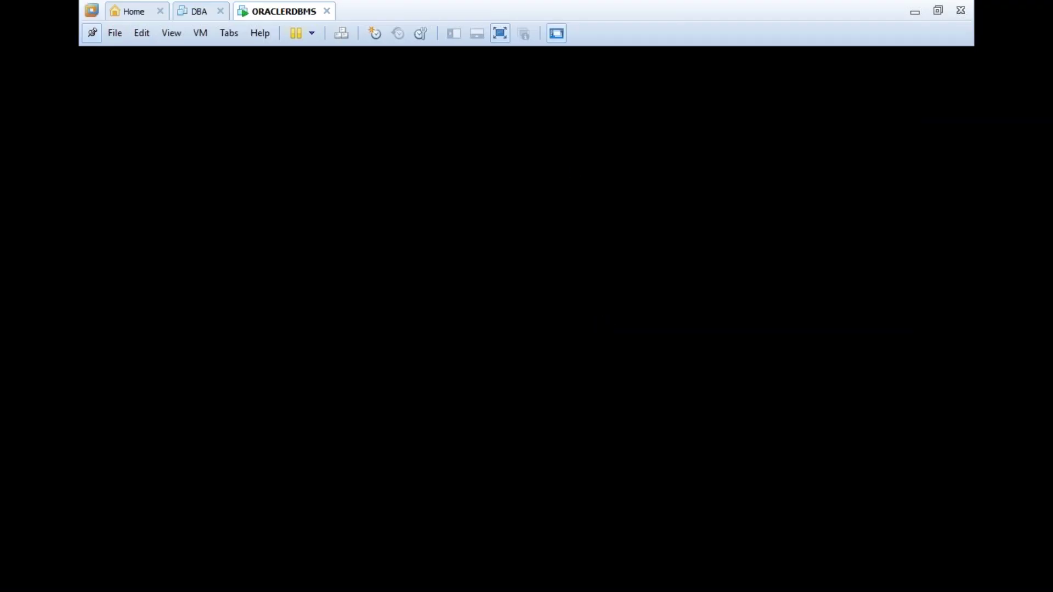
left_click(499, 35)
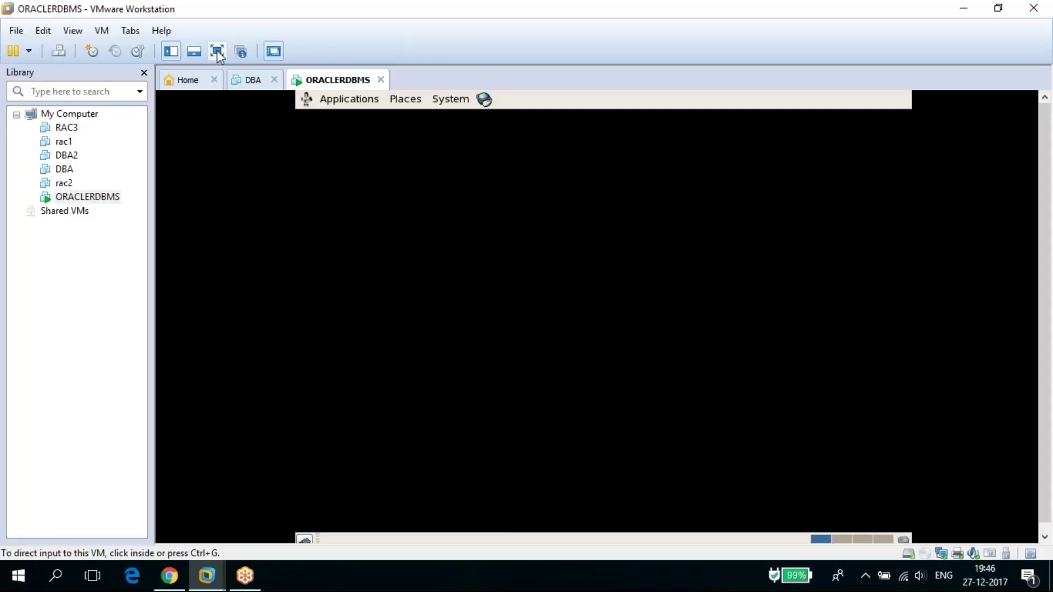
left_click(216, 48)
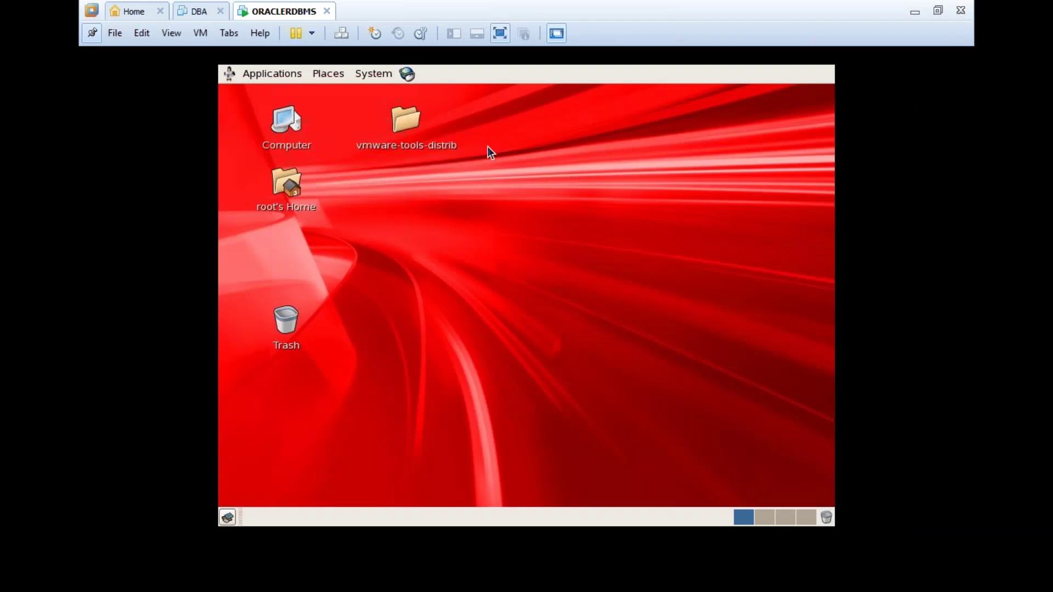
left_click(500, 34)
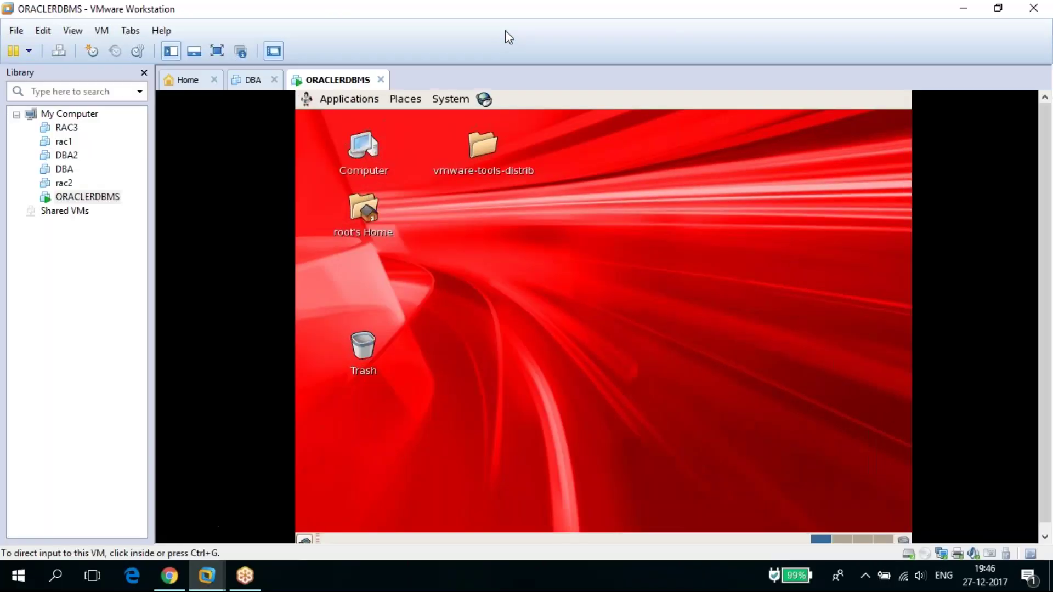
left_click(216, 52)
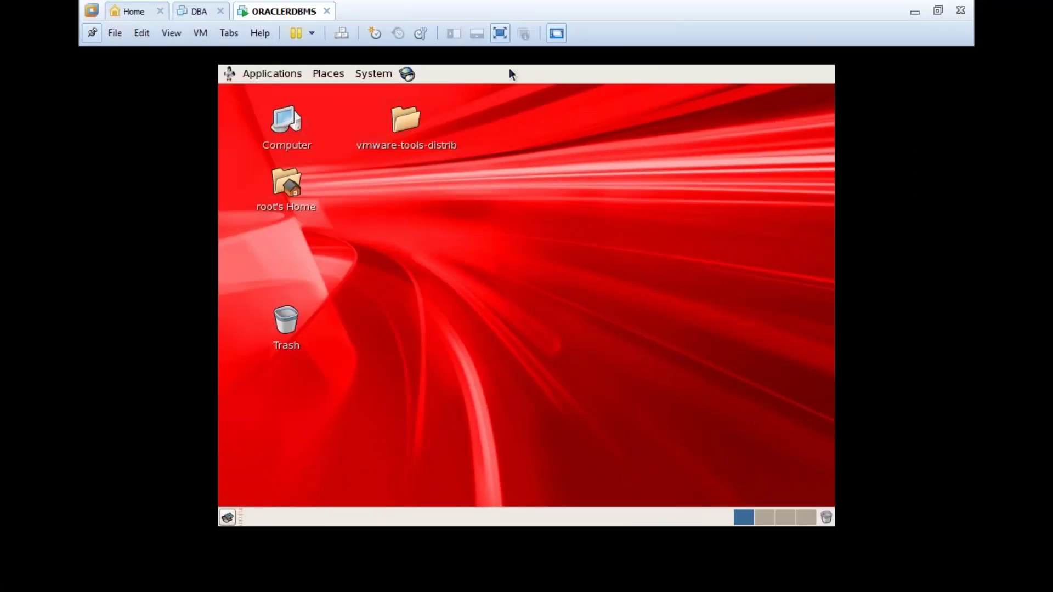
left_click(495, 41)
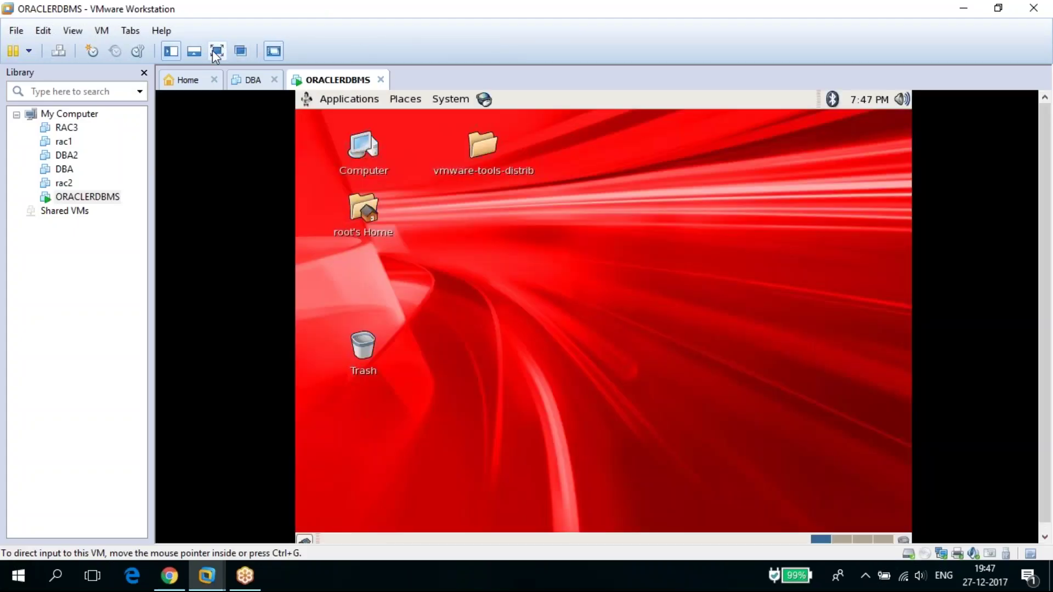
left_click(214, 52)
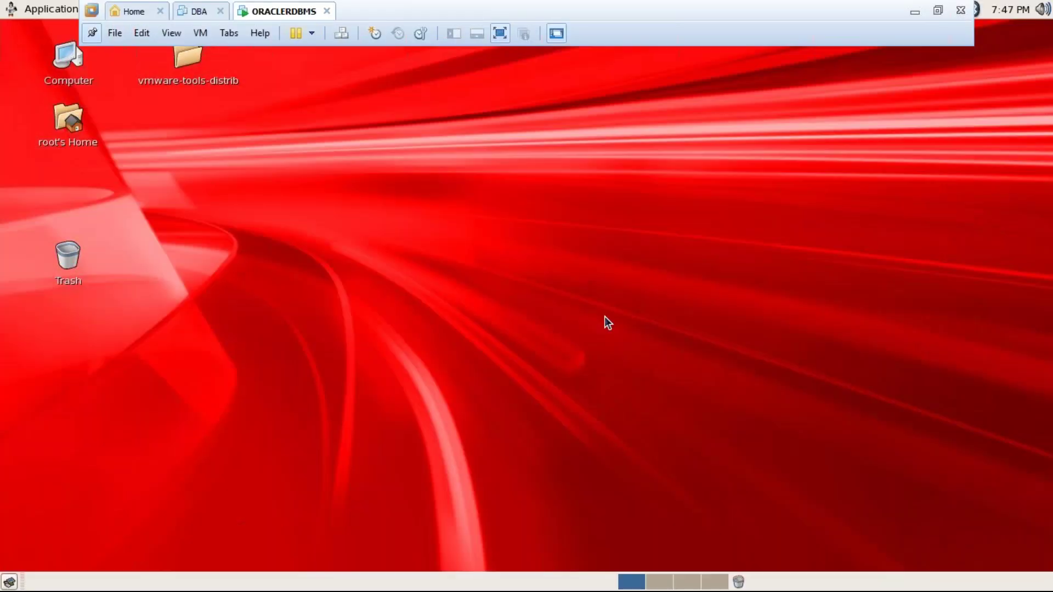
left_click(500, 32)
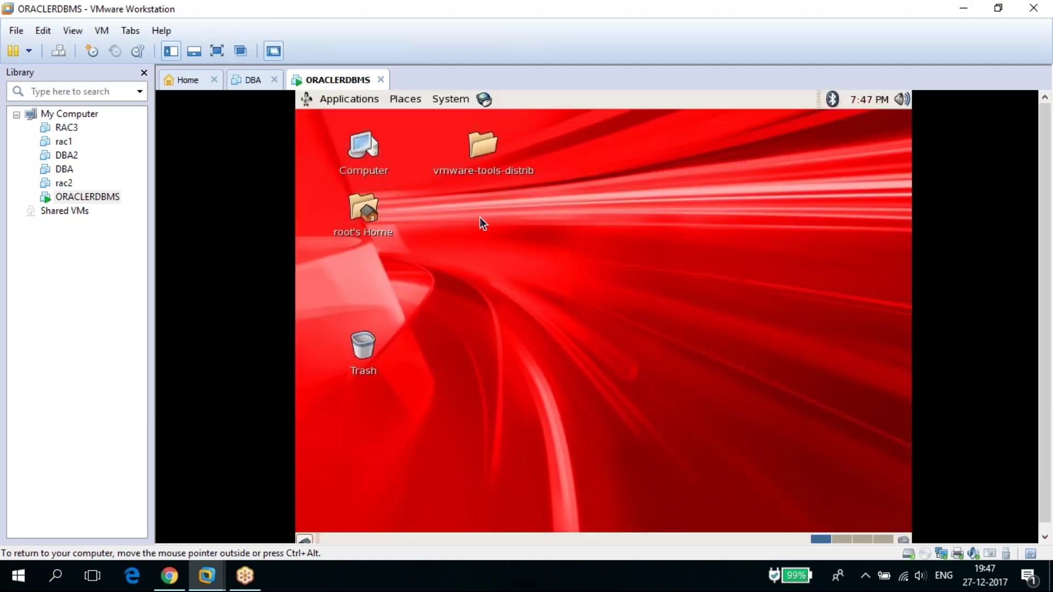
right_click(482, 222)
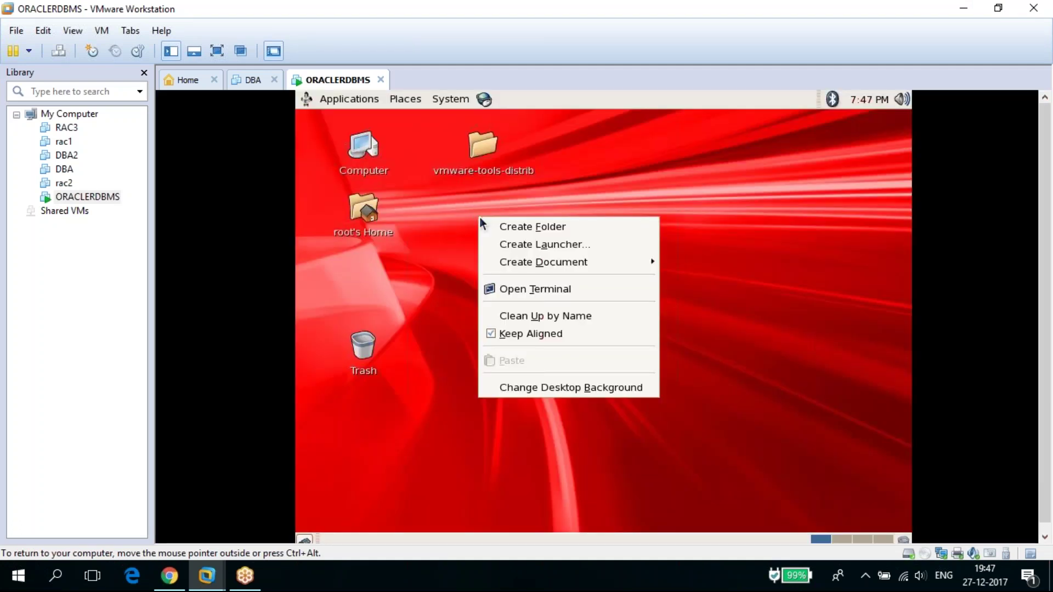
left_click(439, 231)
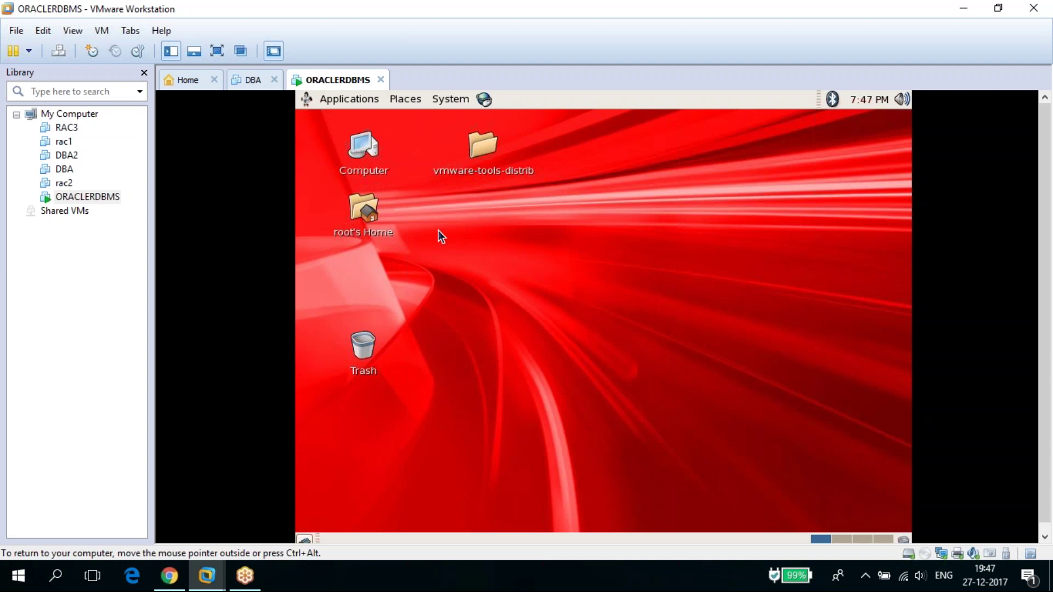
Minimize VMware and launch Microsoft Word 2010 by searching 'word' in the Start menu
left_click(964, 8)
key("super")
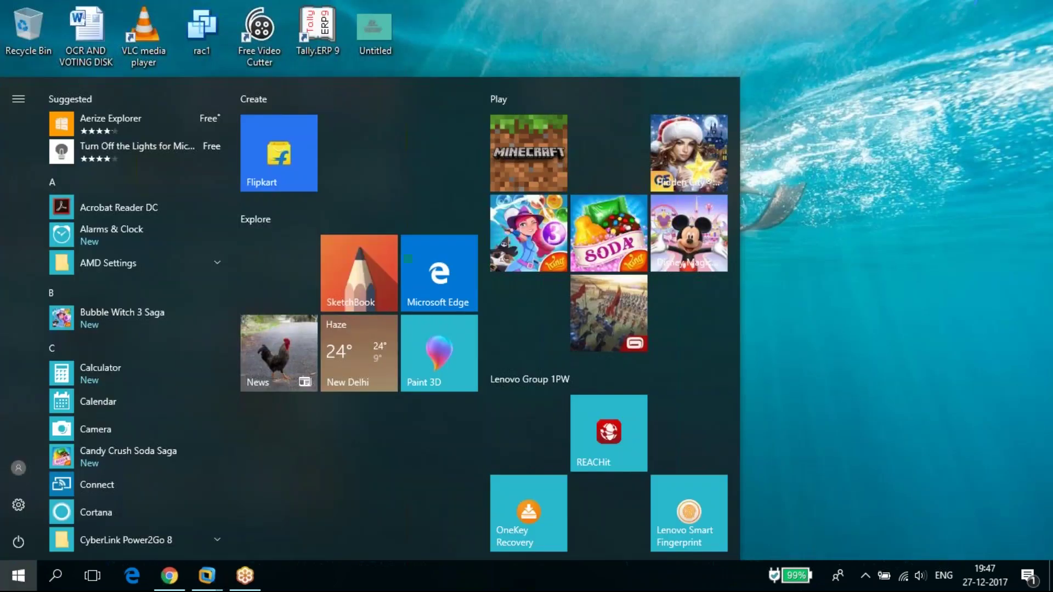
type("word")
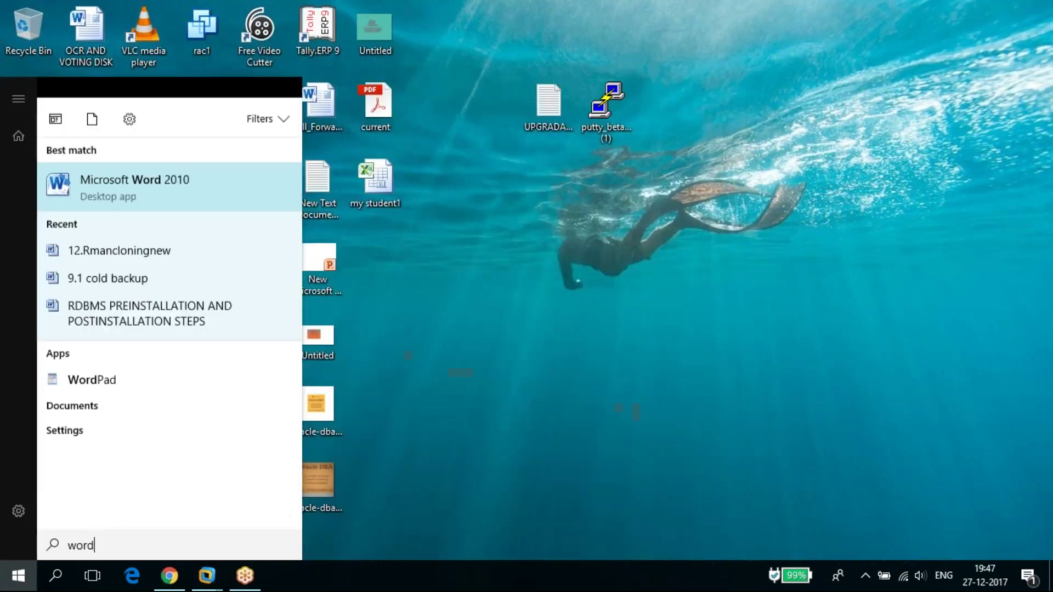
key("Return")
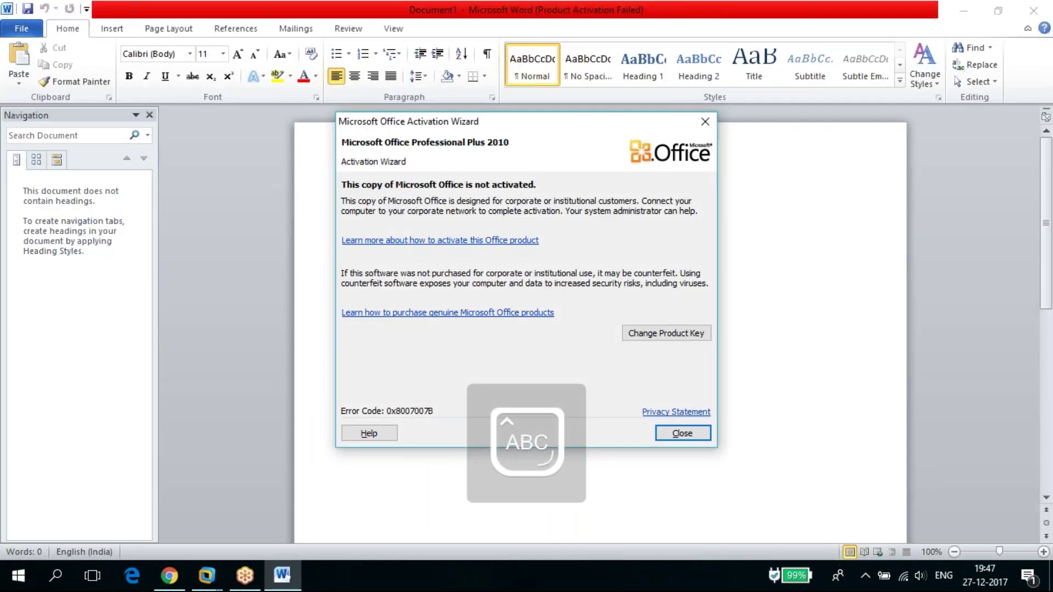
Dismiss the activation warning and type PRE INSTALLATION STEP, INSTALLATON STEP, POST INSTALLATION STEP on separate lines
left_click(692, 433)
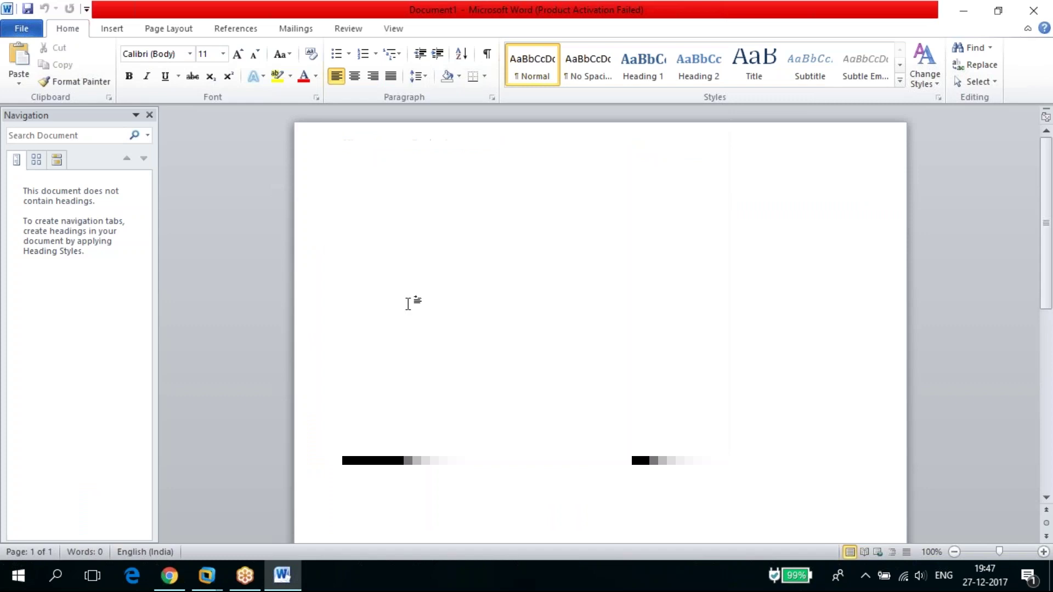
type("PRE I")
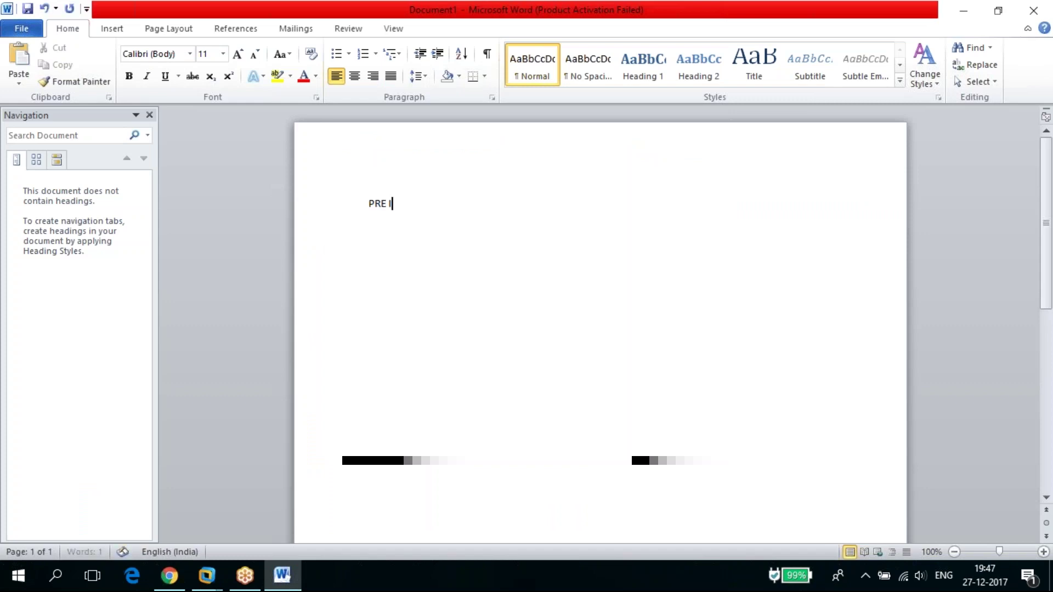
type("NSTALLATION STEP")
key("Return")
type("PO")
key("BackSpace")
key("BackSpace")
type("INSTALLA")
key("BackSpace")
type("ATON STEP")
key("Return")
type("POST INSTAL")
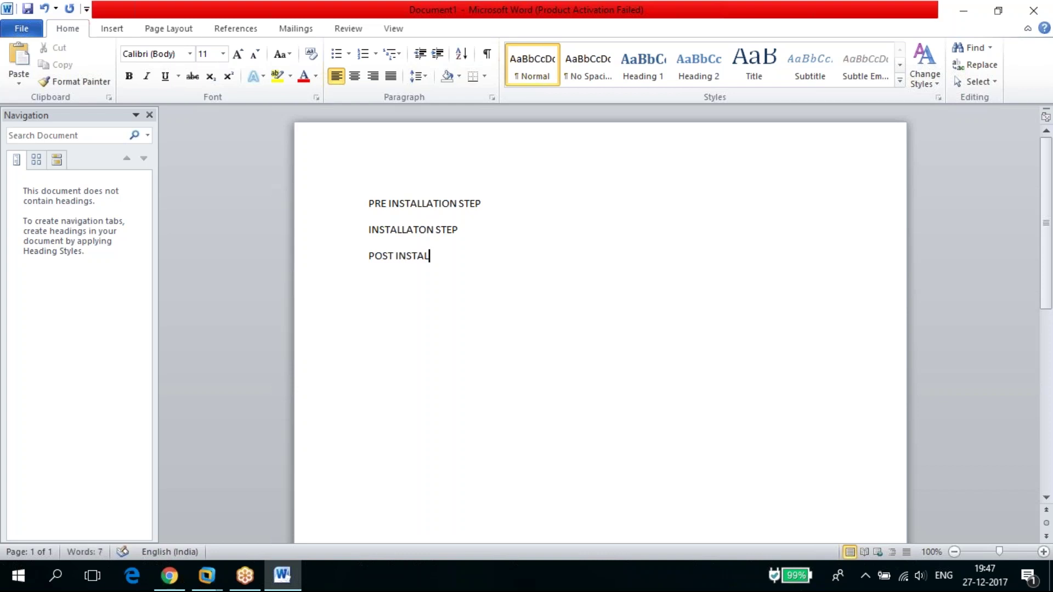
type("LATION STEP")
Make the three headings bold at size 22 and add a blank line after the first
left_click_drag(354, 204, 434, 268)
key("ctrl+b")
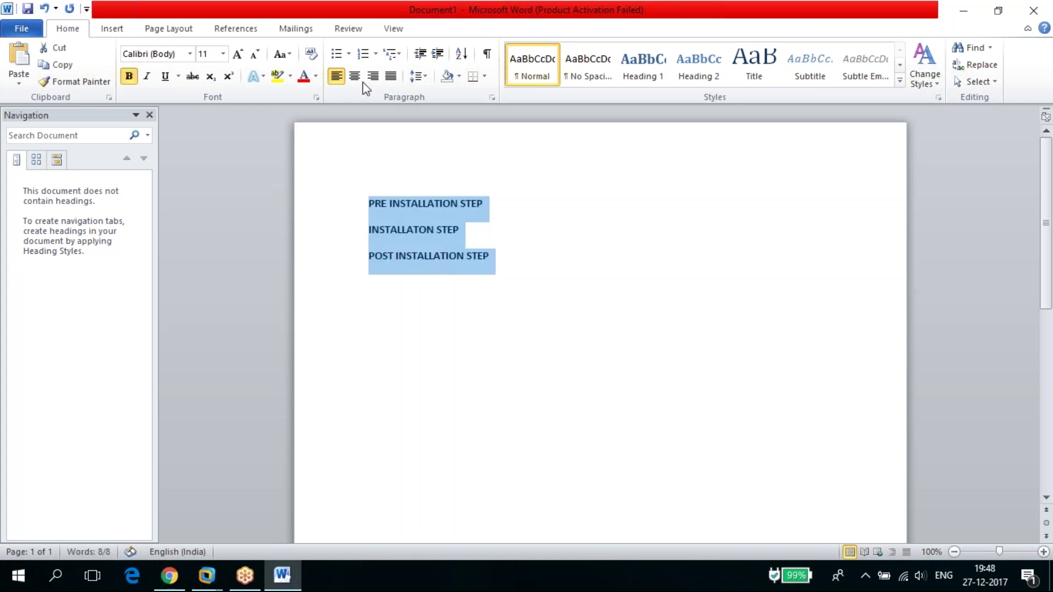
left_click(223, 54)
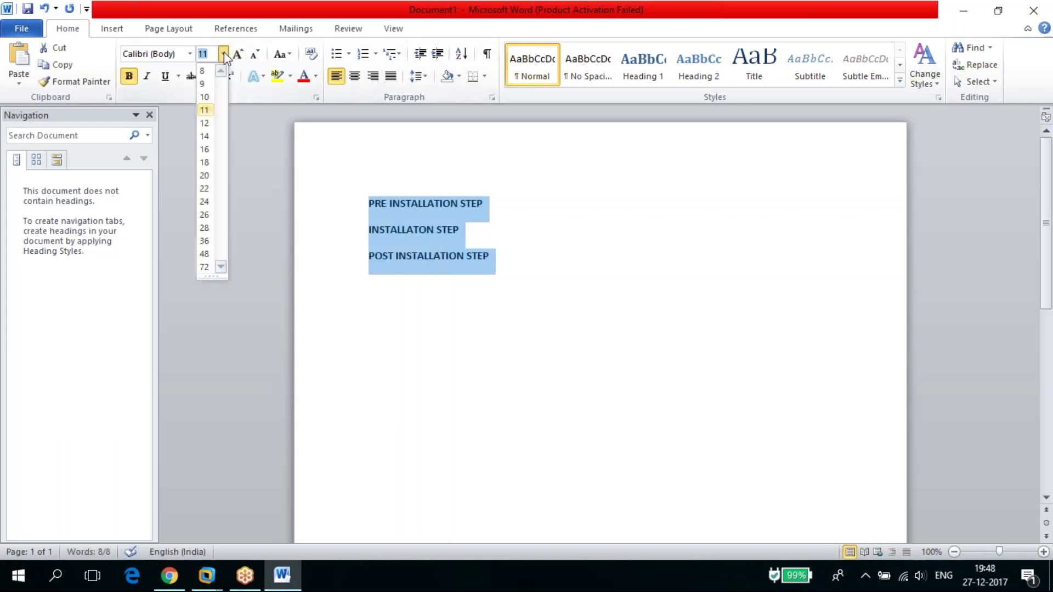
left_click(205, 188)
left_click(611, 218)
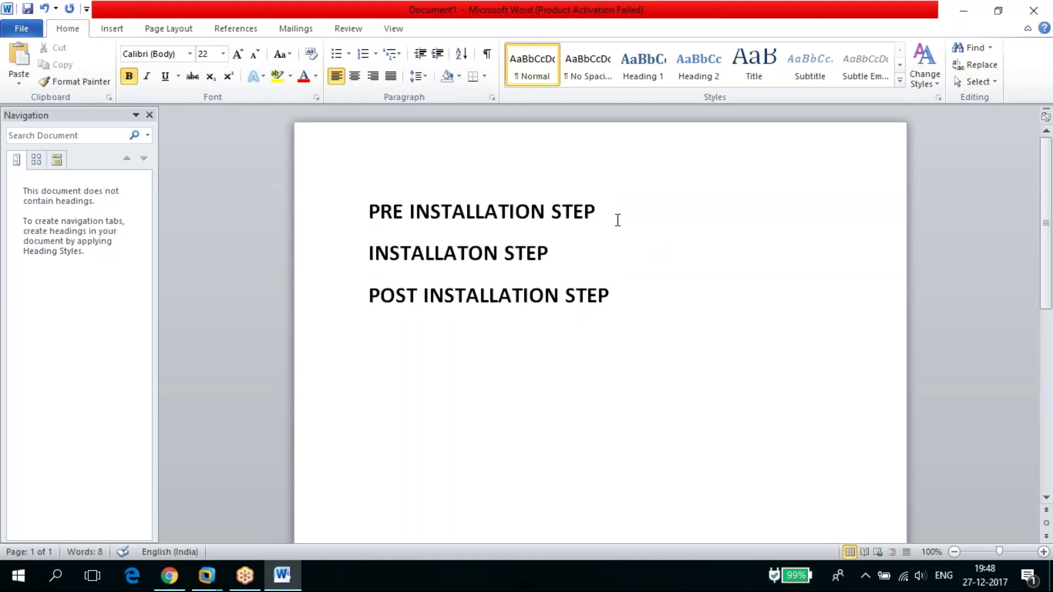
key("Return")
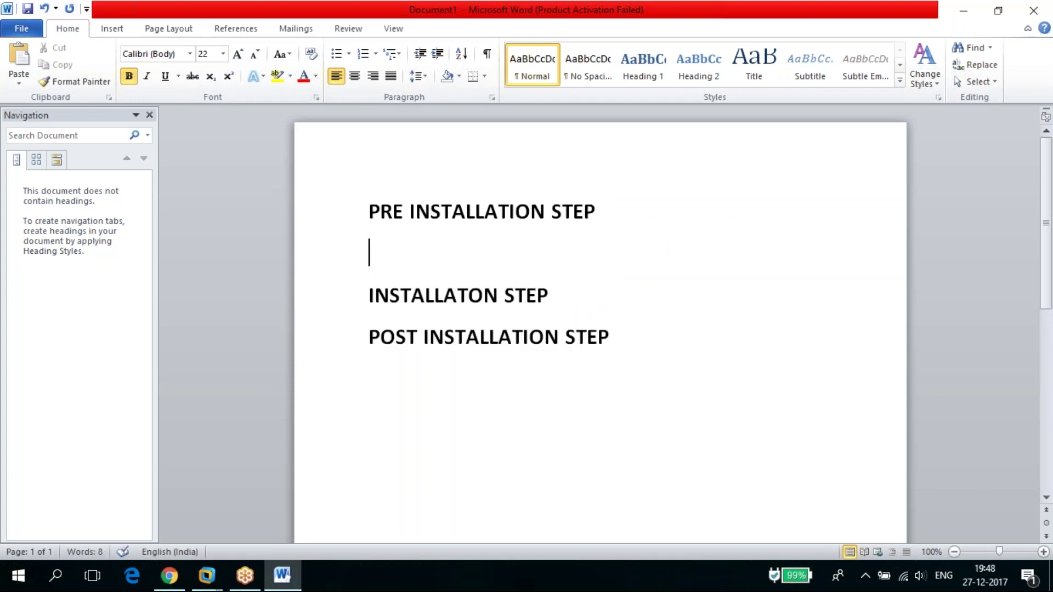
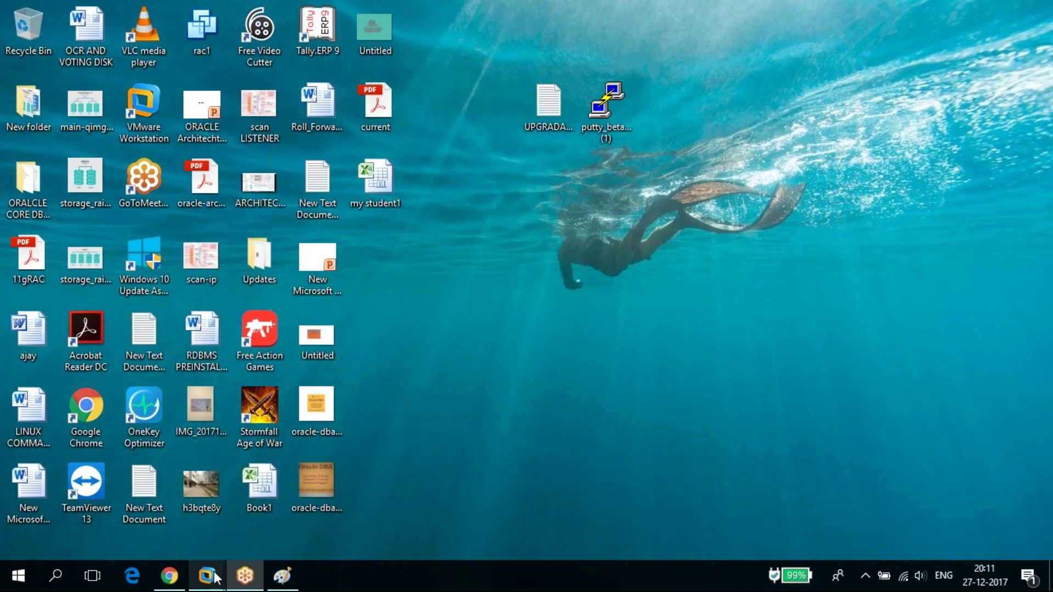
Open a second guest terminal and run xhost + to allow X display connections
mouse_move(206, 576)
left_click(393, 491)
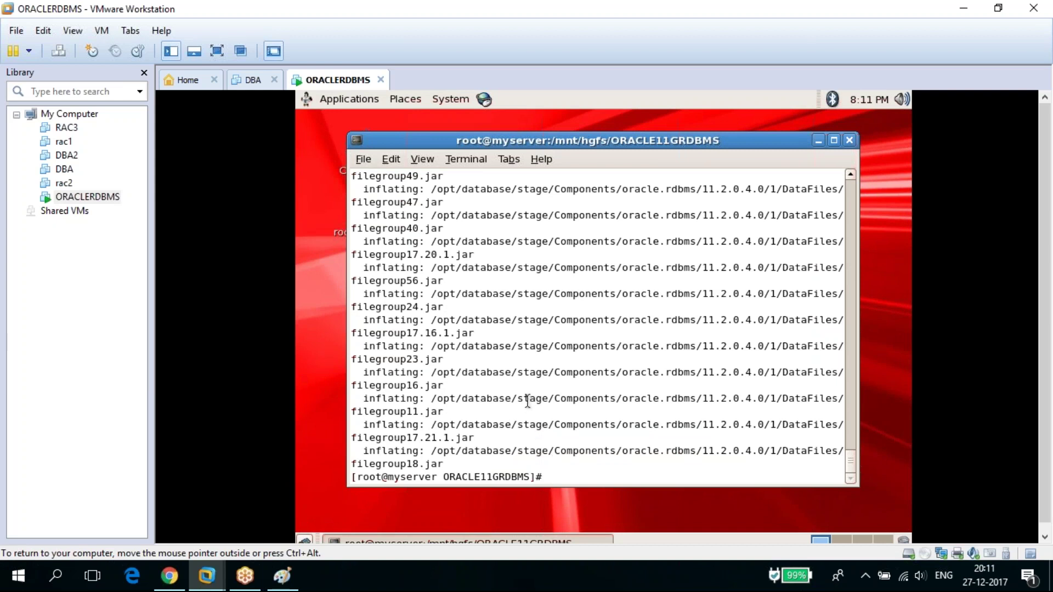
right_click(472, 264)
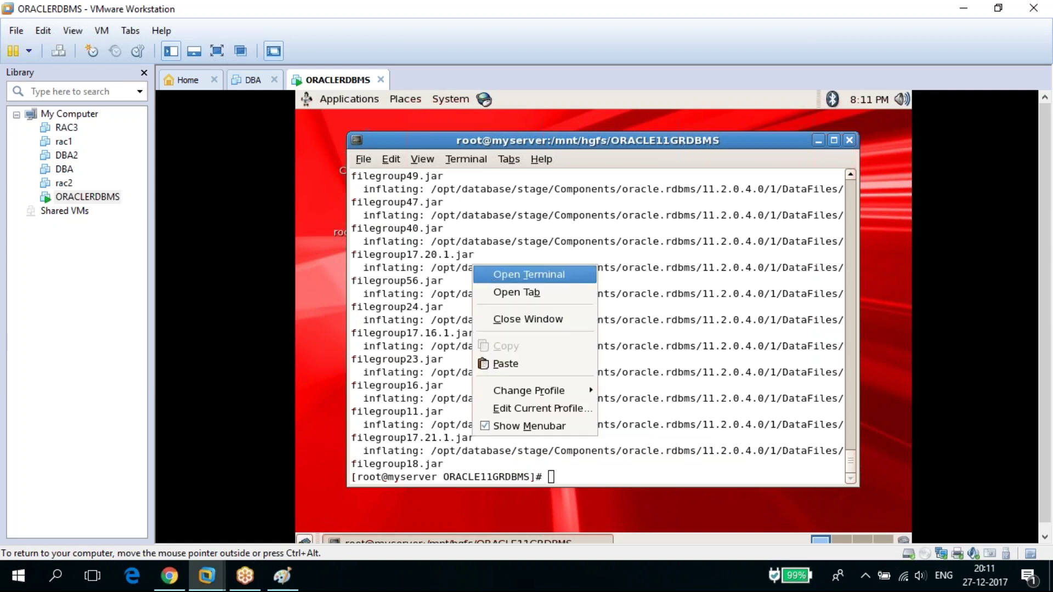
left_click(488, 274)
type("xhost +")
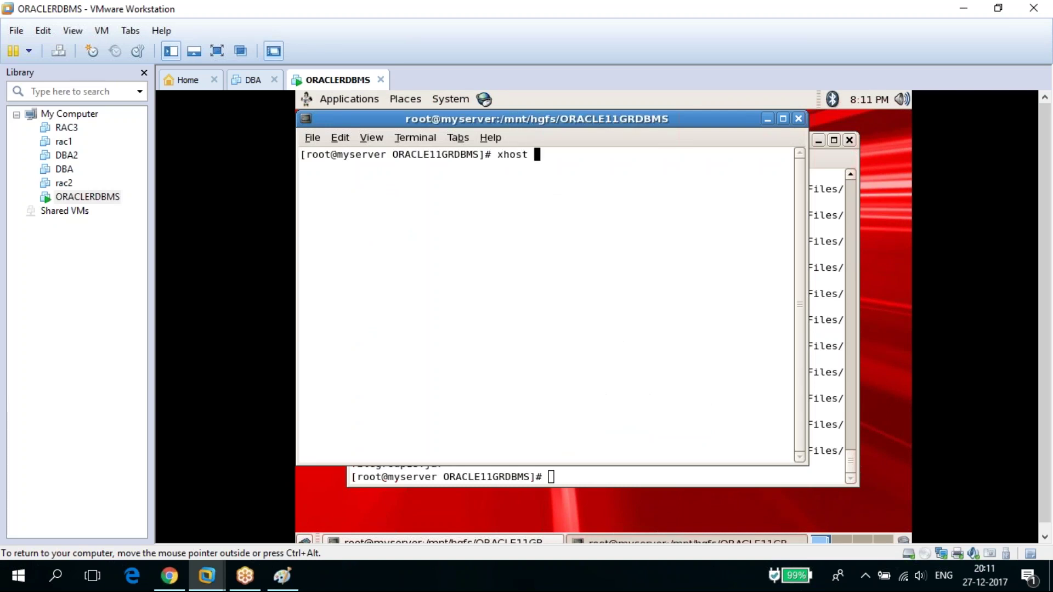
key("Return")
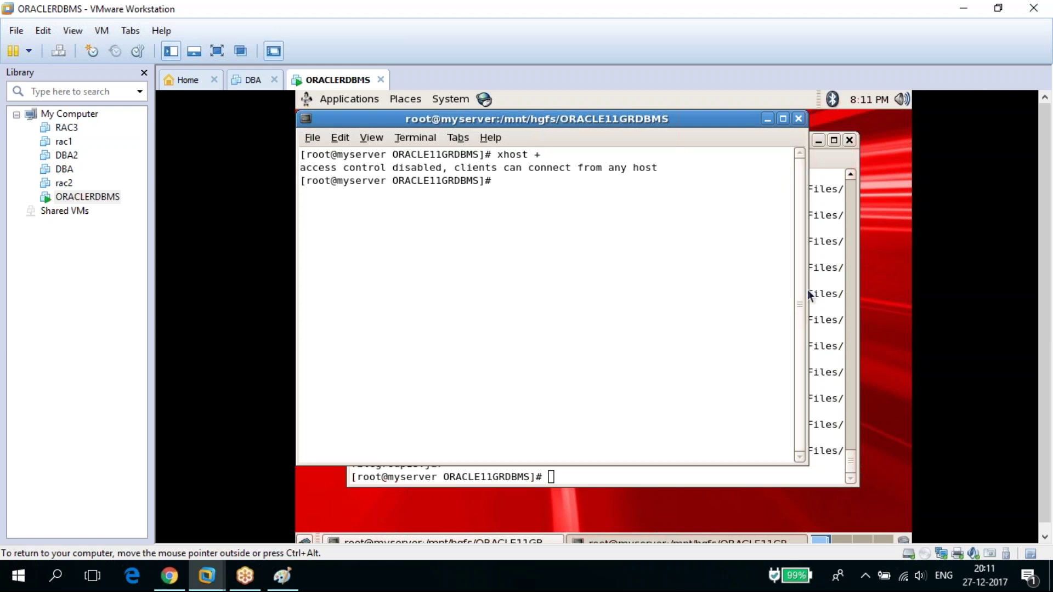
In the root terminal, change to /opt and switch to the oracle user with su - oracle
left_click(820, 349)
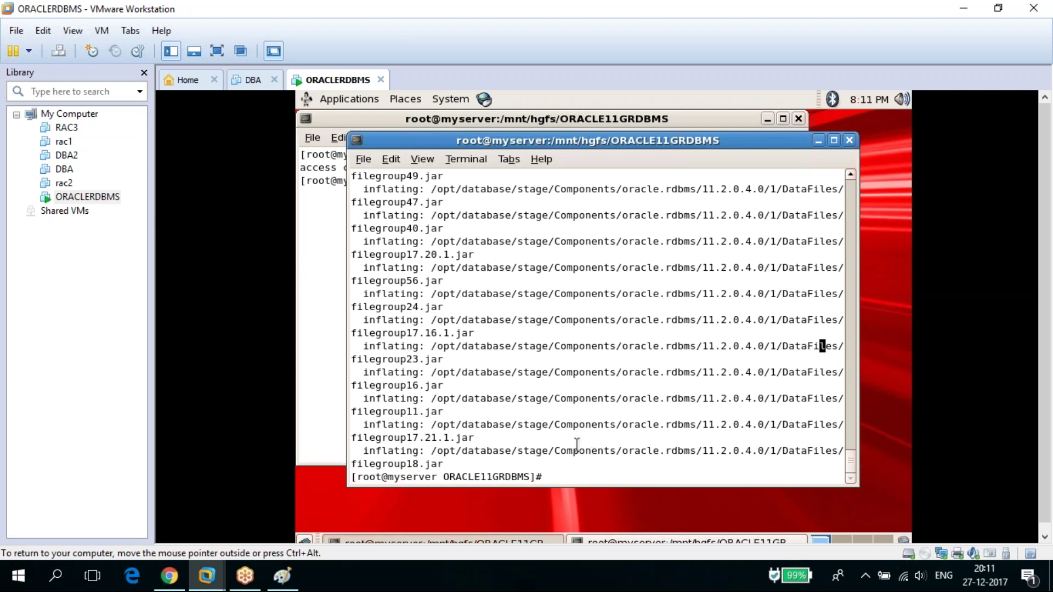
type("cd")
key("BackSpace")
type("/opt")
key("Return")
type("su - orac")
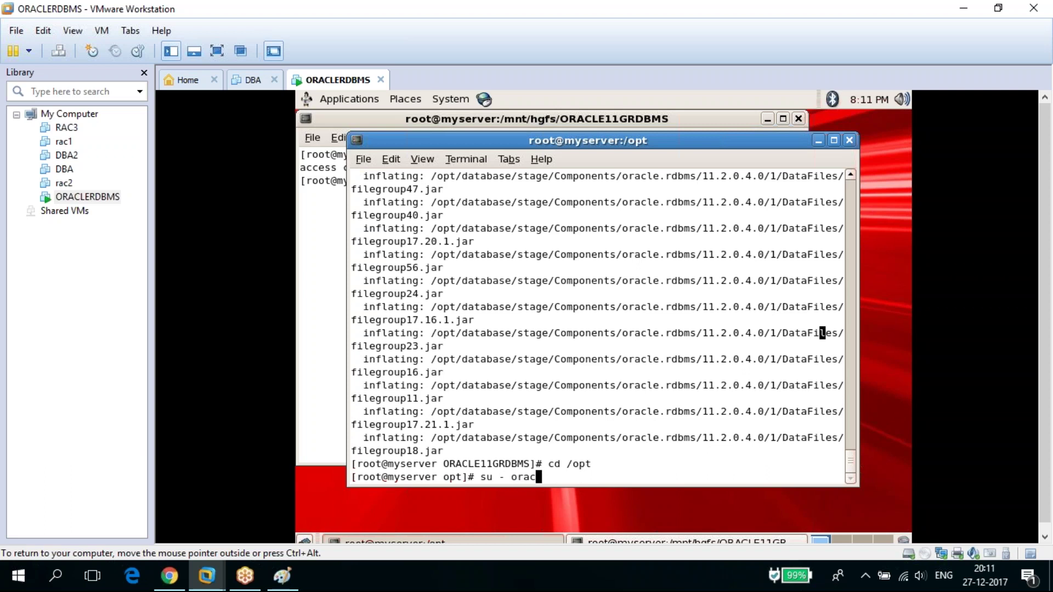
type("le")
key("Return")
As oracle, enter /opt/database and launch the installer with sh runInstaller
type("cd /opt")
key("Return")
type("l")
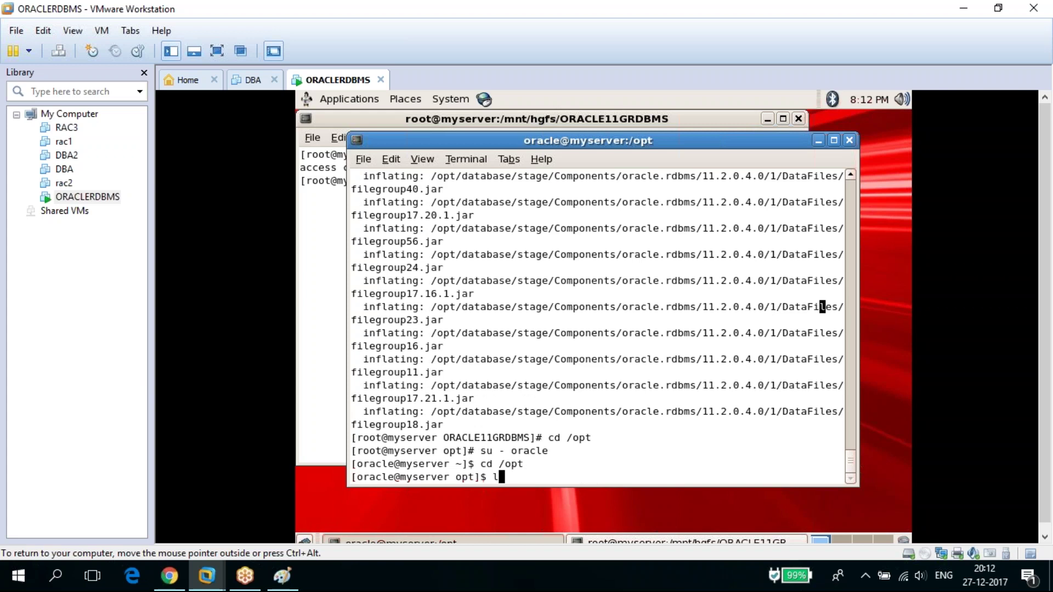
type("s")
key("Return")
type("cd database/")
key("Tab")
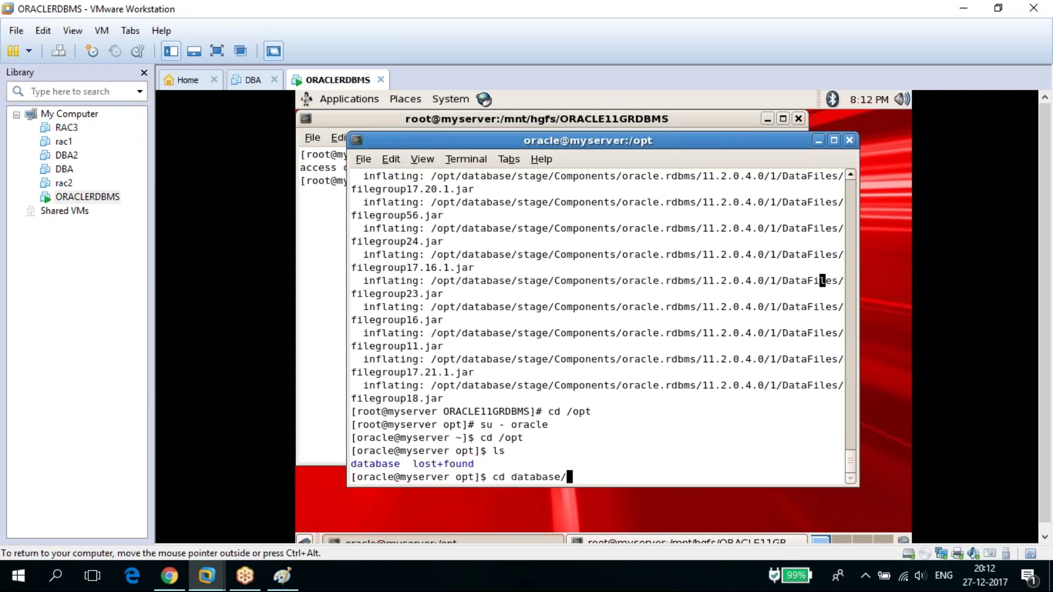
key("Return")
type("ls")
key("Return")
type("sh runInstaller")
key("Return")
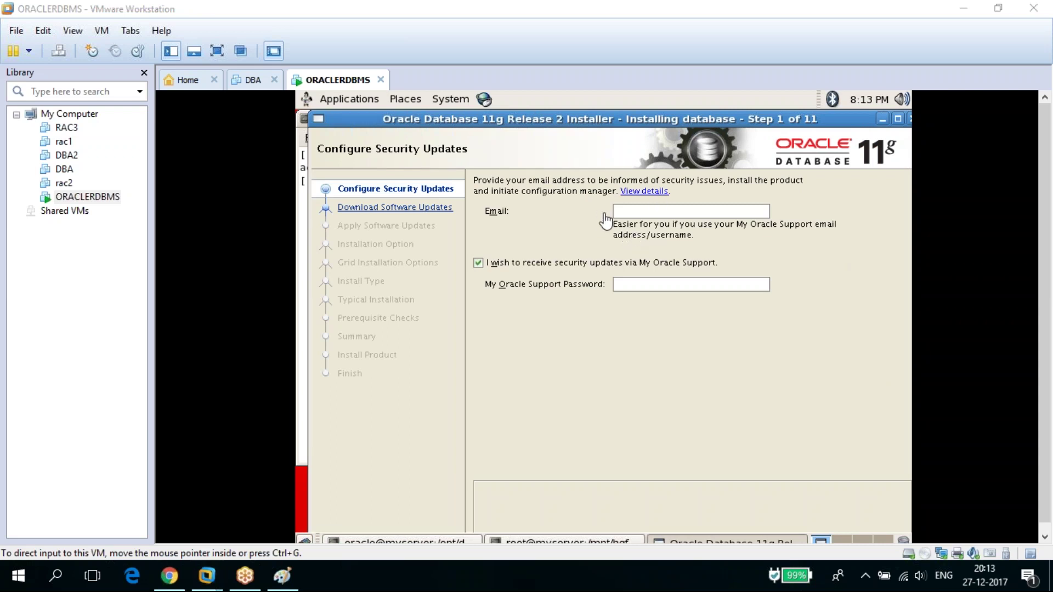
Go full screen, uncheck 'I wish to receive security updates', and confirm continuing without an e-mail
left_click(622, 213)
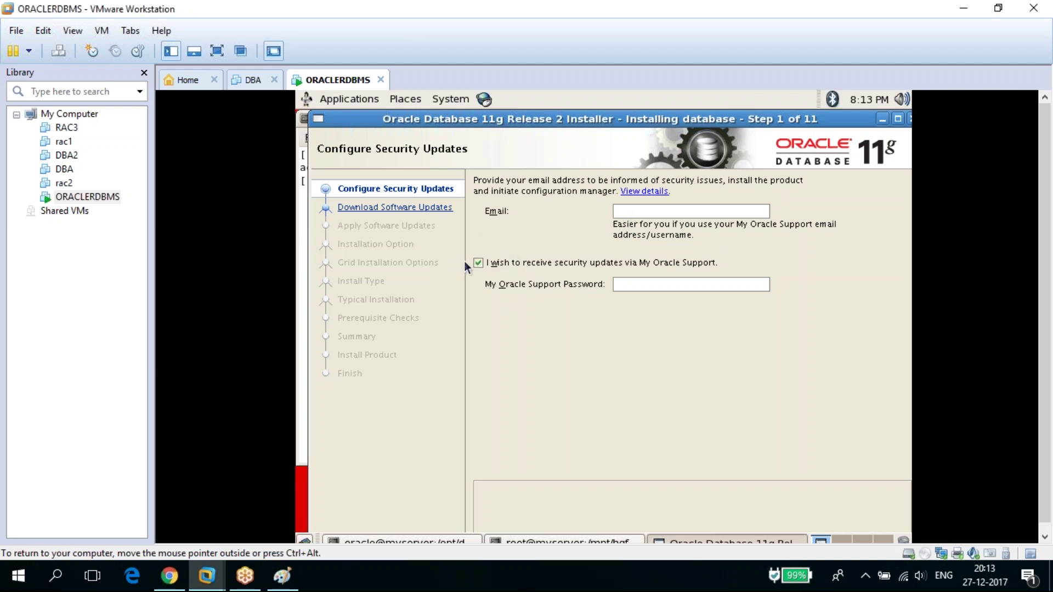
left_click(217, 51)
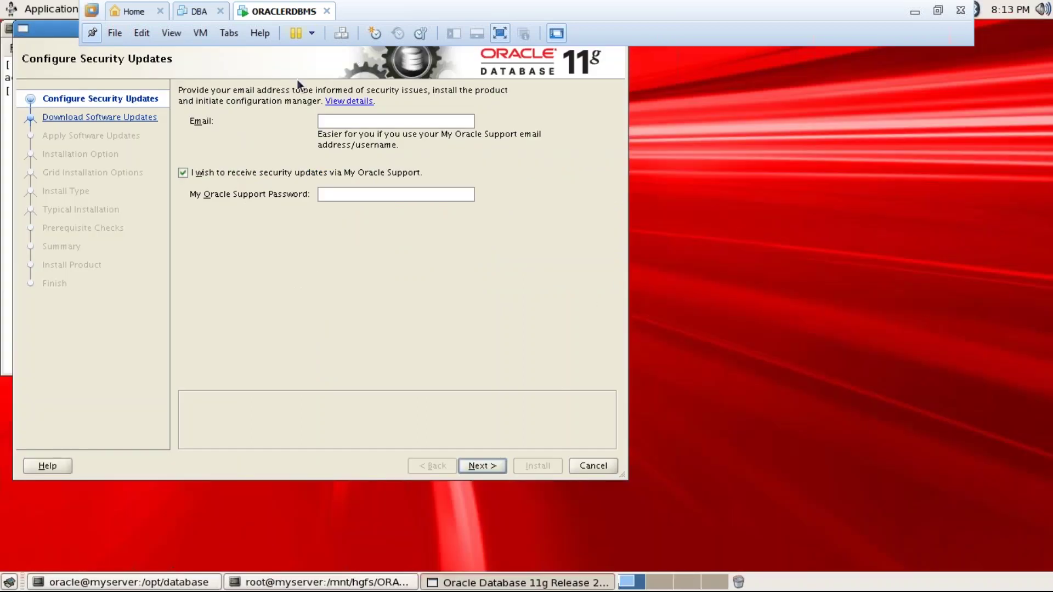
left_click(183, 173)
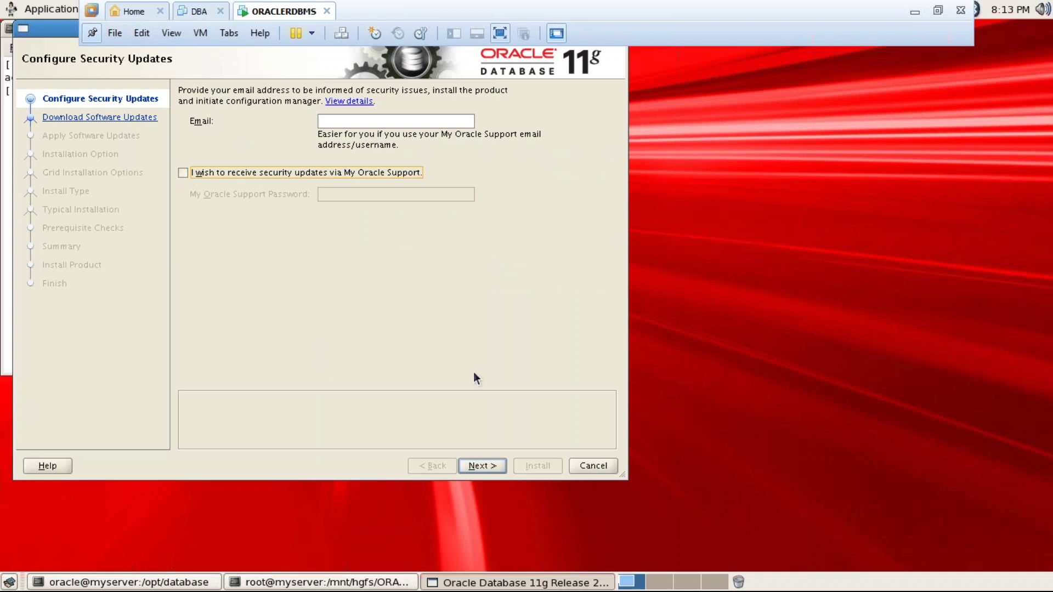
left_click(477, 467)
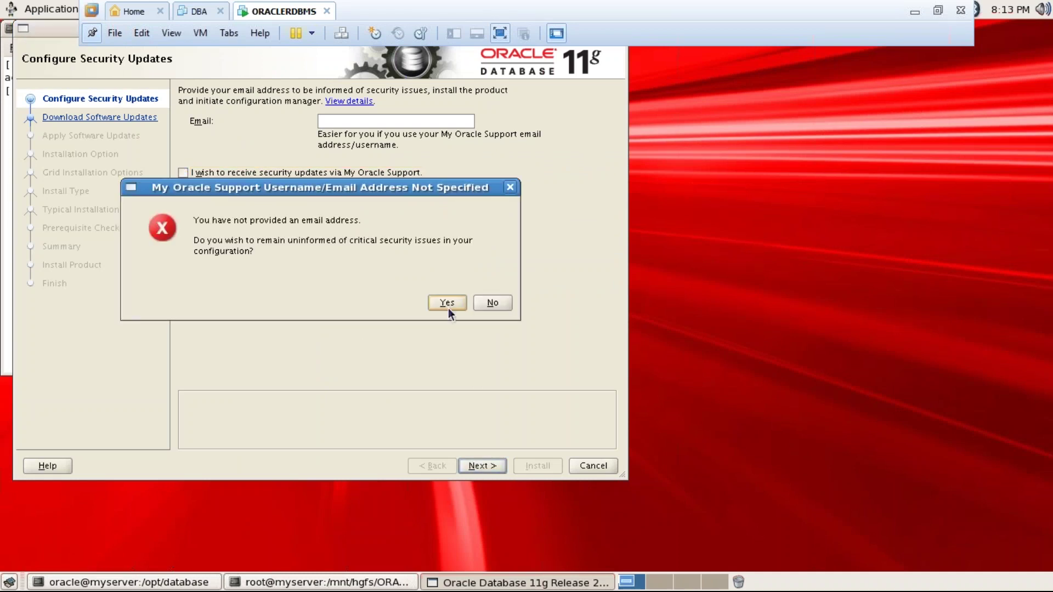
left_click(448, 304)
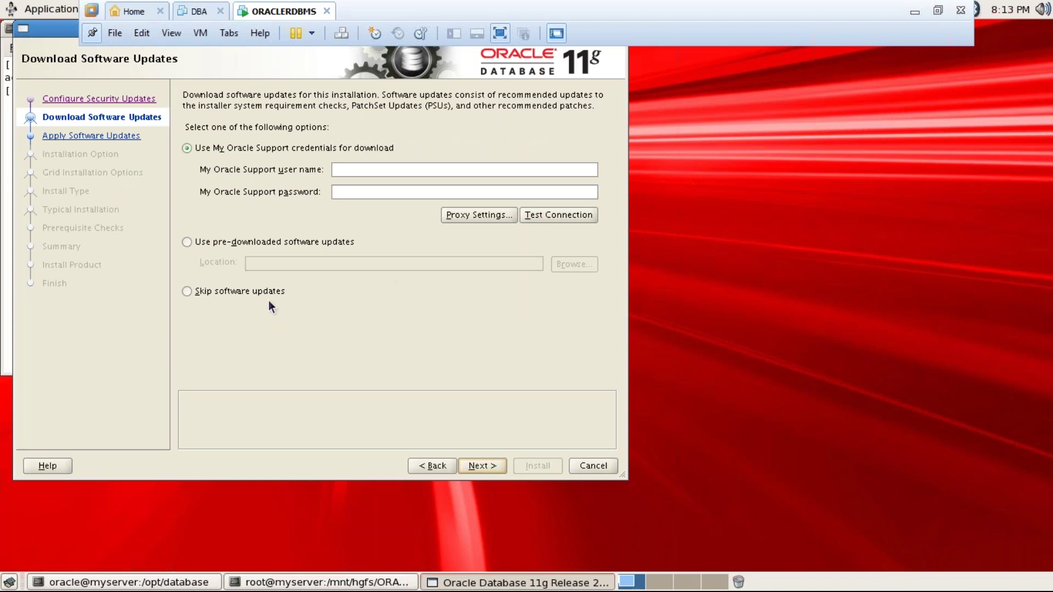
Skip software updates, choose 'Install database software only', and keep single instance, English and default edition
left_click(265, 296)
left_click(483, 466)
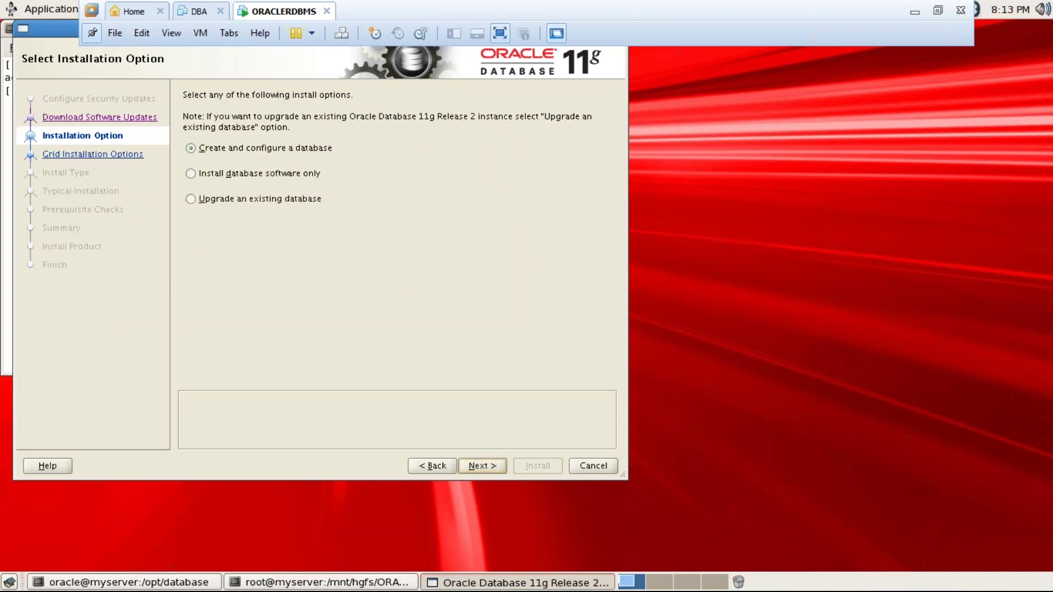
left_click(196, 173)
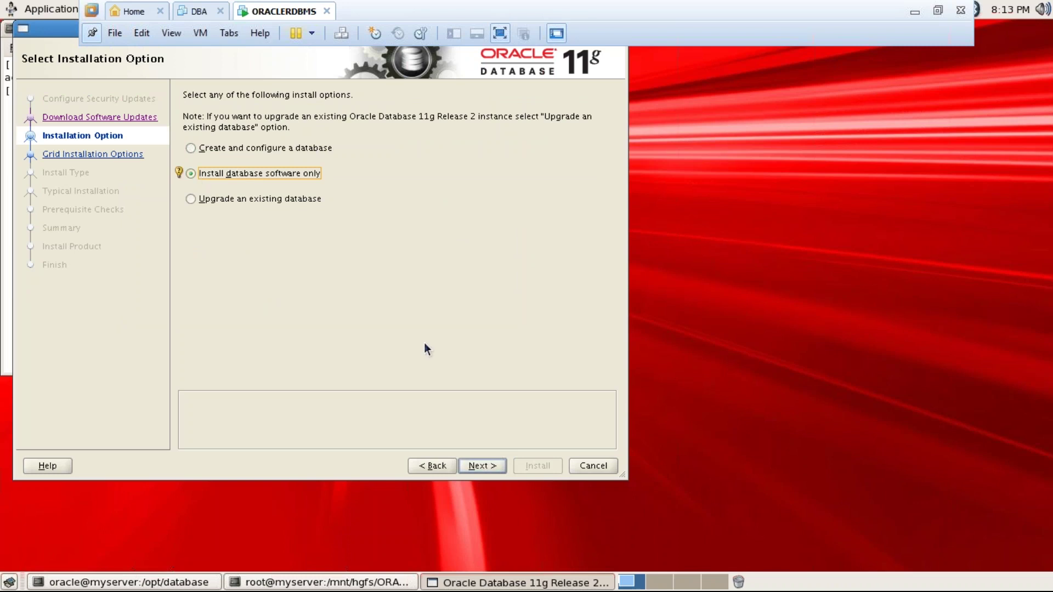
left_click(475, 466)
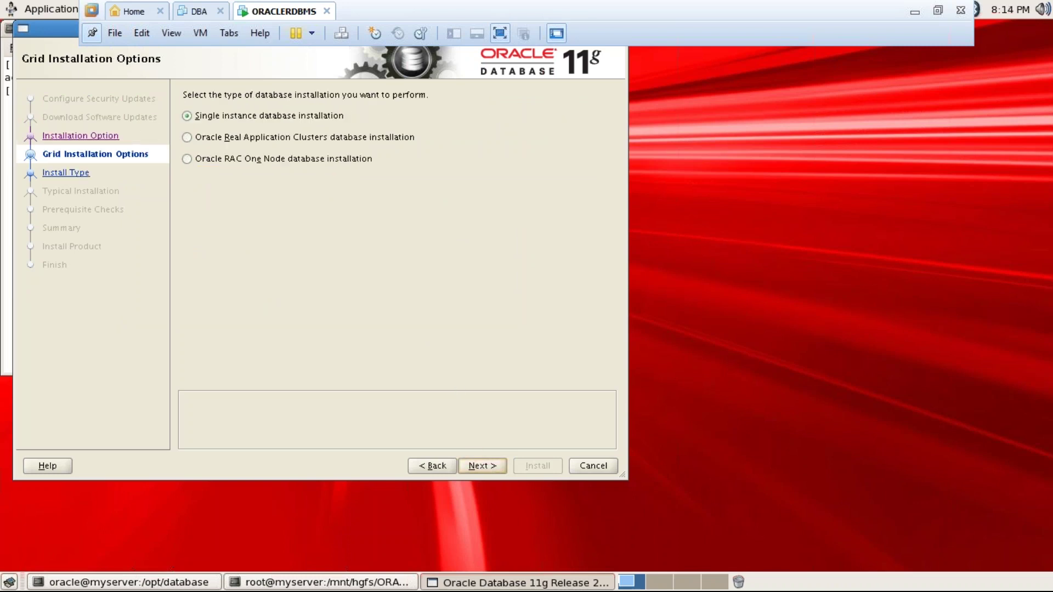
left_click(475, 466)
left_click(475, 466)
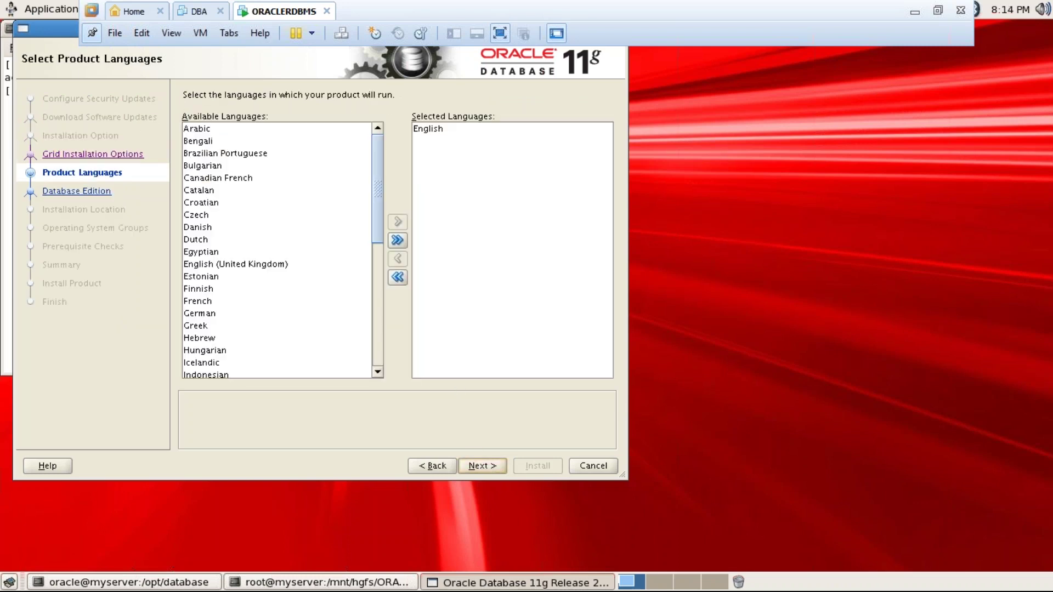
left_click(475, 466)
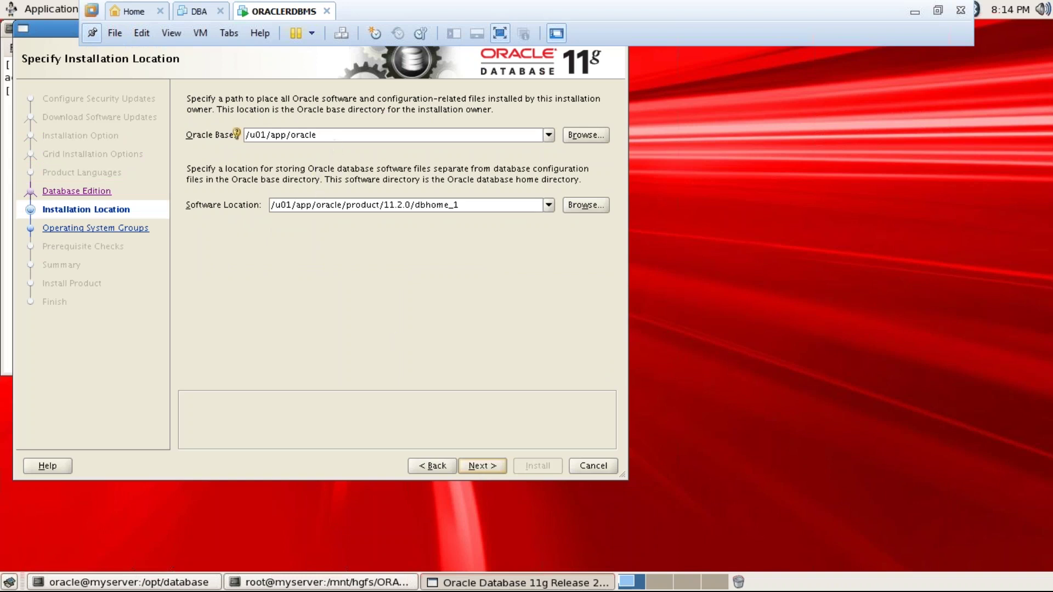
Review the Oracle Base path /u01/app/oracle, leaving it unchanged
left_click(327, 137)
triple_click(248, 135)
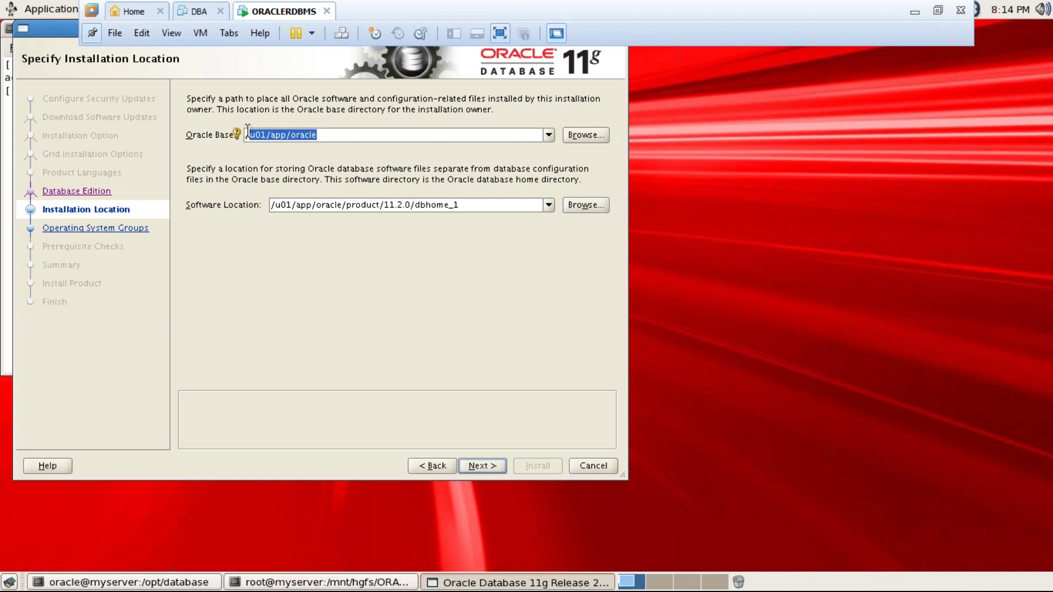
left_click_drag(326, 132, 245, 131)
left_click(328, 132)
left_click_drag(328, 132, 245, 132)
left_click(325, 137)
left_click_drag(326, 136, 245, 136)
left_click(328, 135)
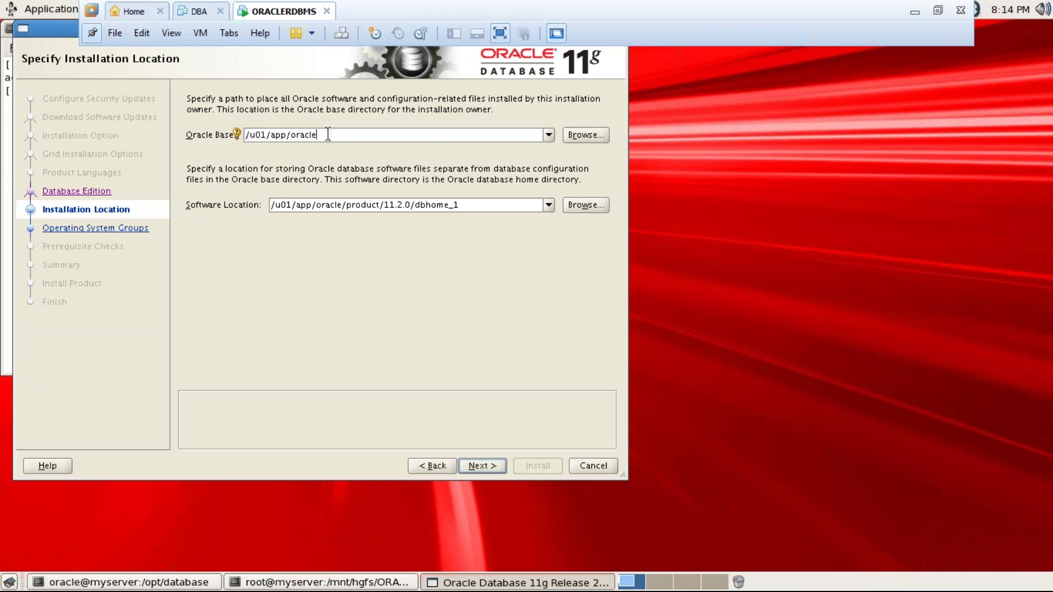
Review Software Location /u01/app/oracle/product/11.2.0/dbhome_1 and accept both default locations
left_click(344, 200)
left_click_drag(475, 204, 298, 169)
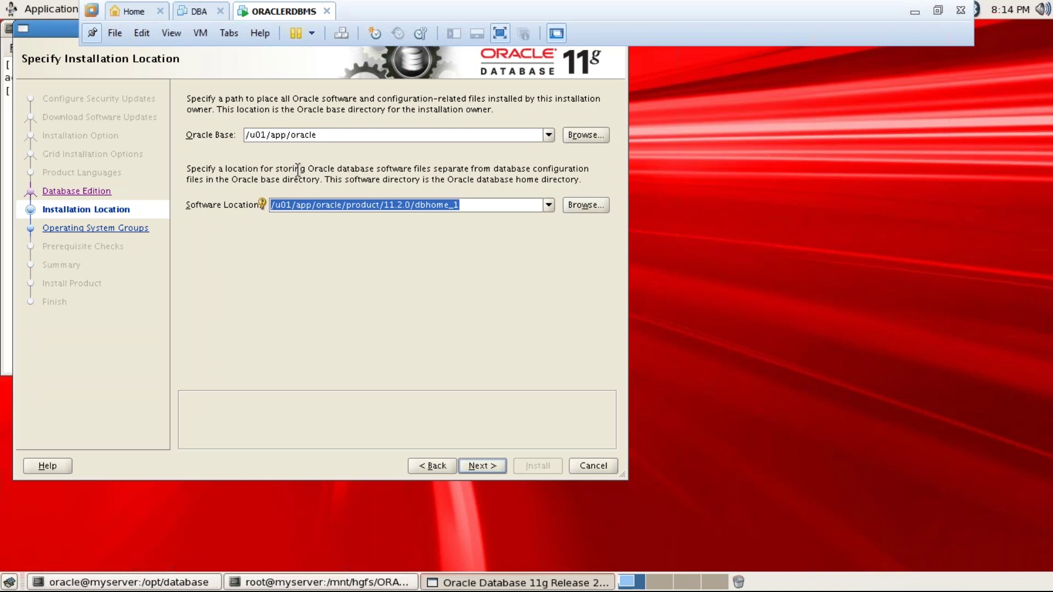
left_click(466, 206)
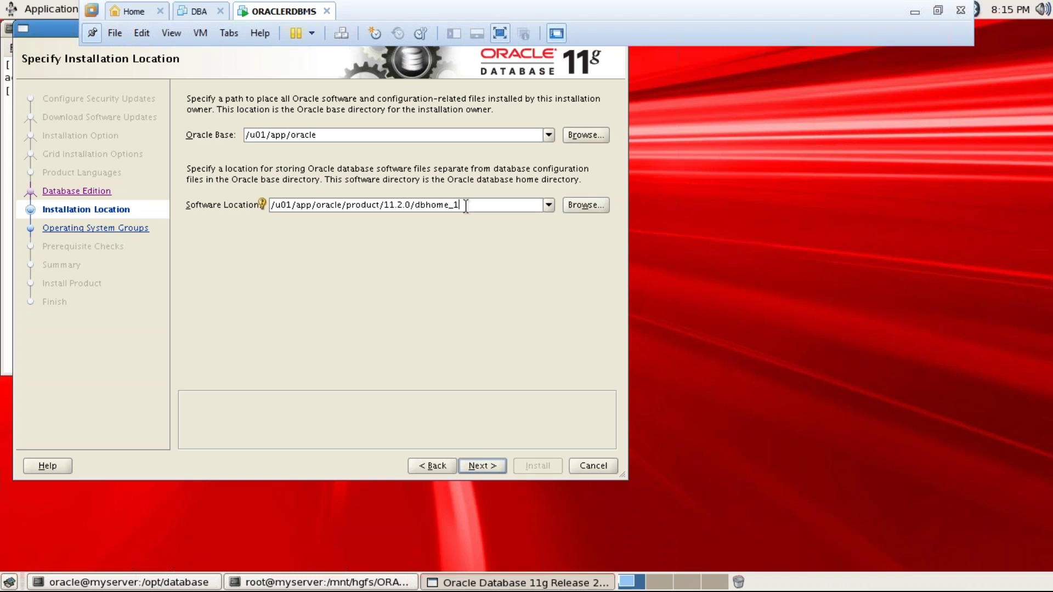
left_click_drag(462, 208, 271, 206)
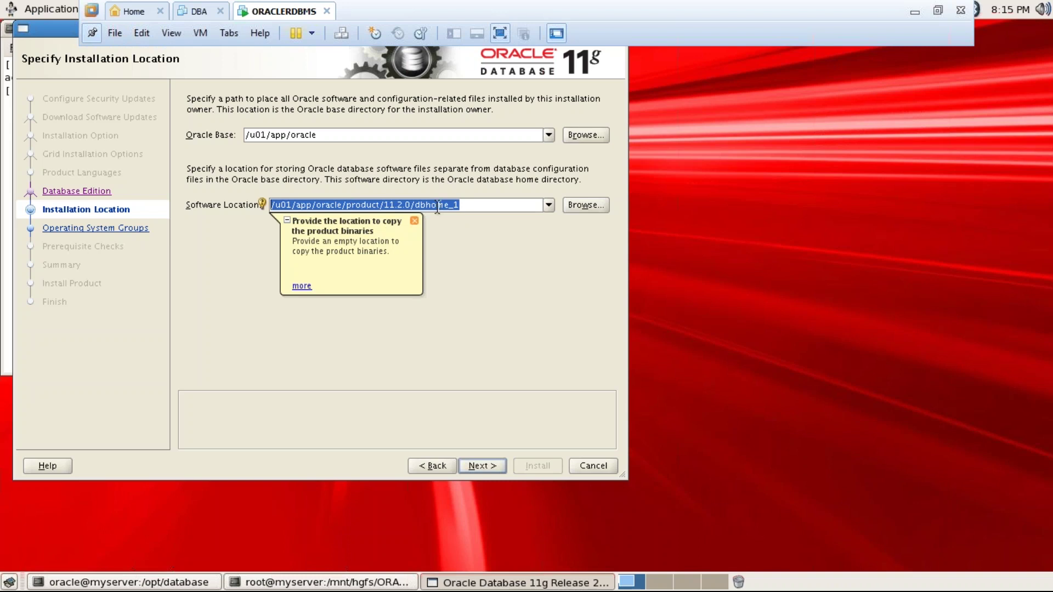
left_click(489, 204)
left_click(492, 467)
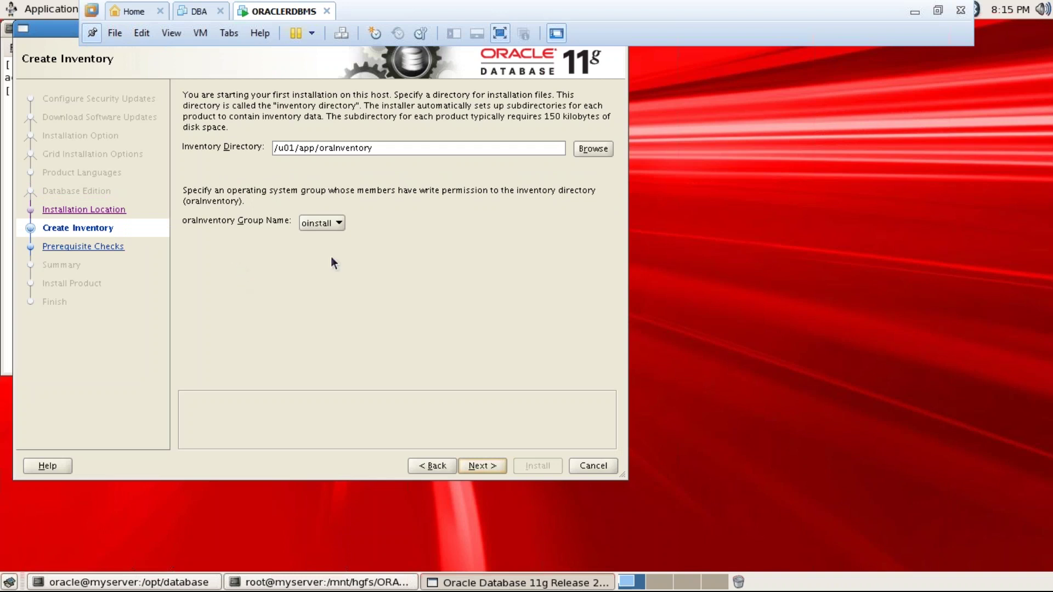
Accept the /u01/app/oraInventory inventory and dba group, start prerequisite checks, and exit full screen
left_click(479, 468)
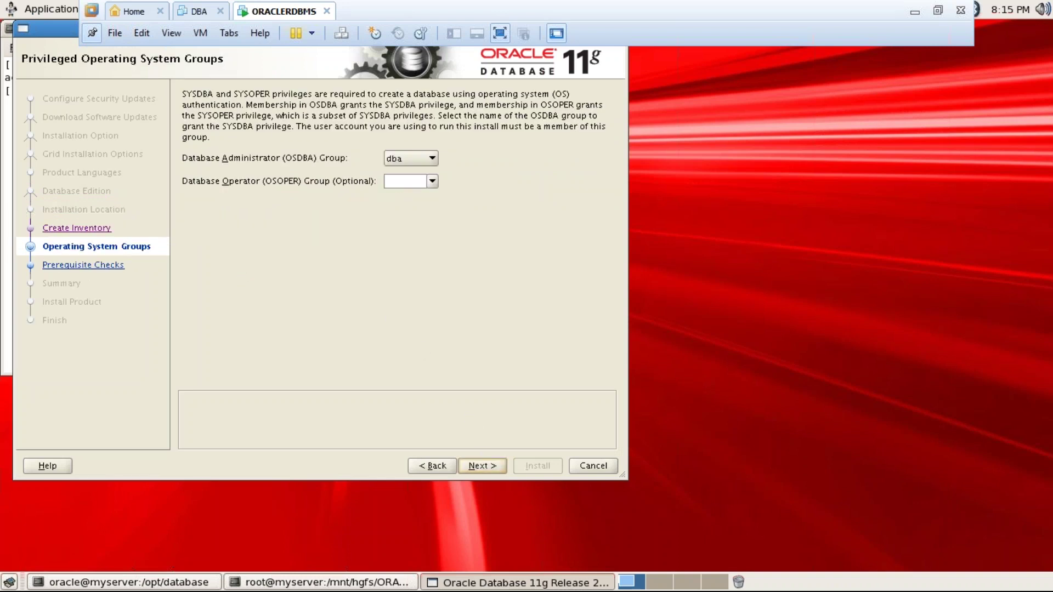
left_click(484, 470)
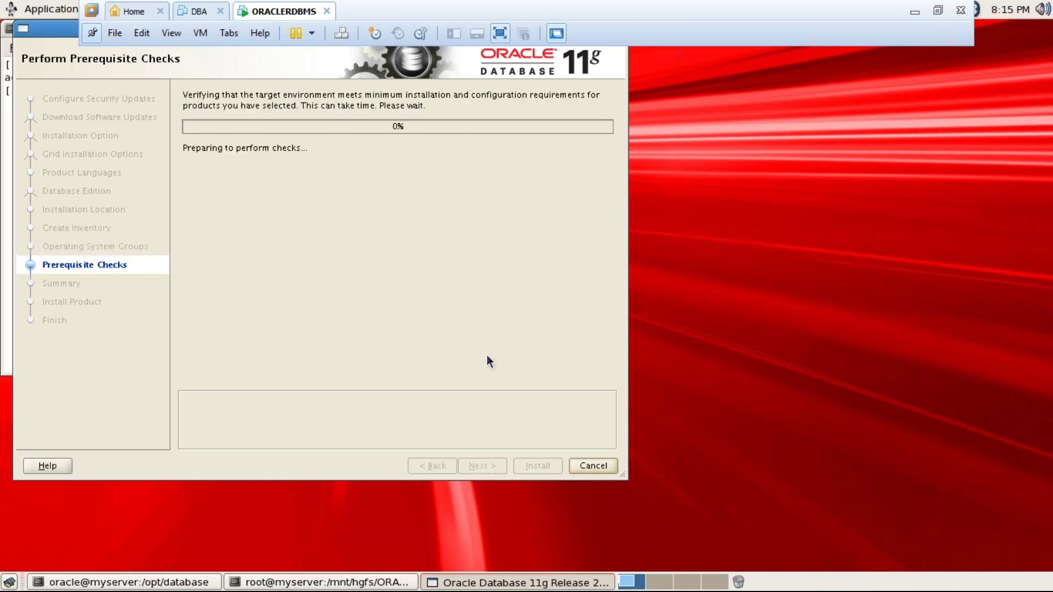
left_click(500, 34)
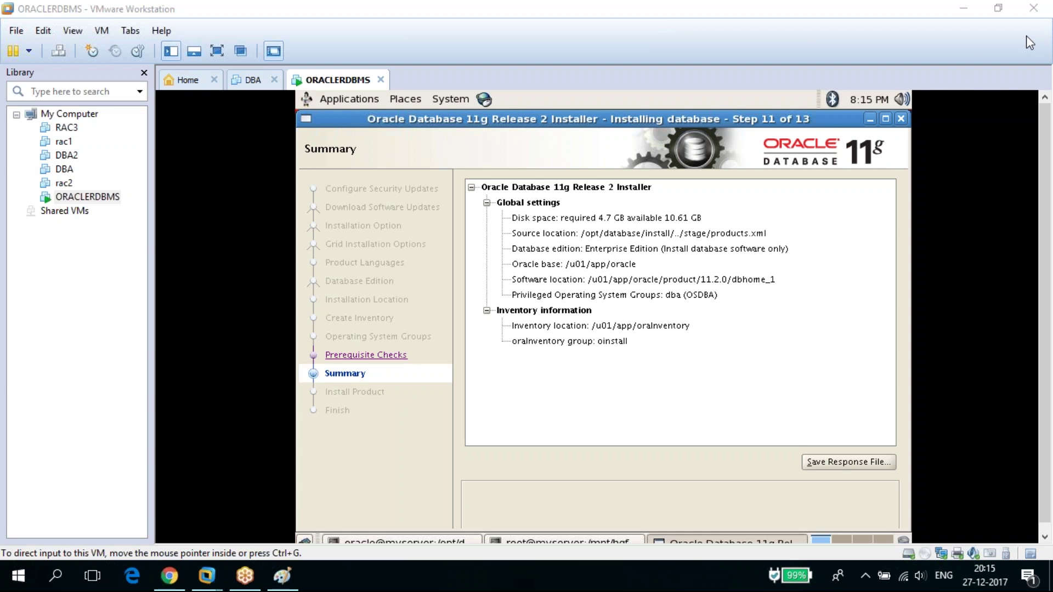
Start the database software install from the summary, then exit full screen and minimize VMware Workstation
left_click(218, 49)
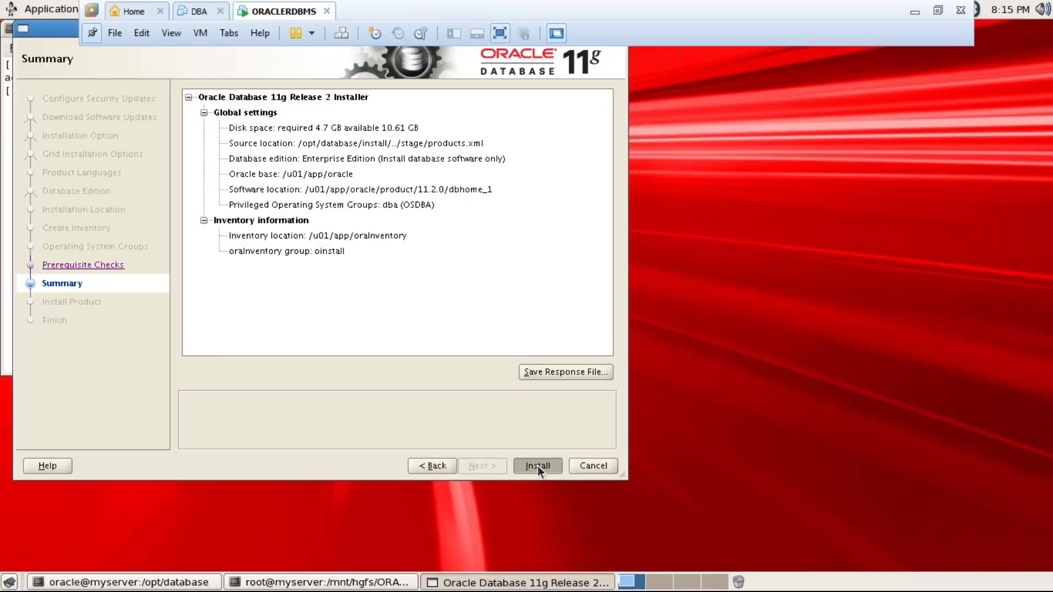
left_click(537, 466)
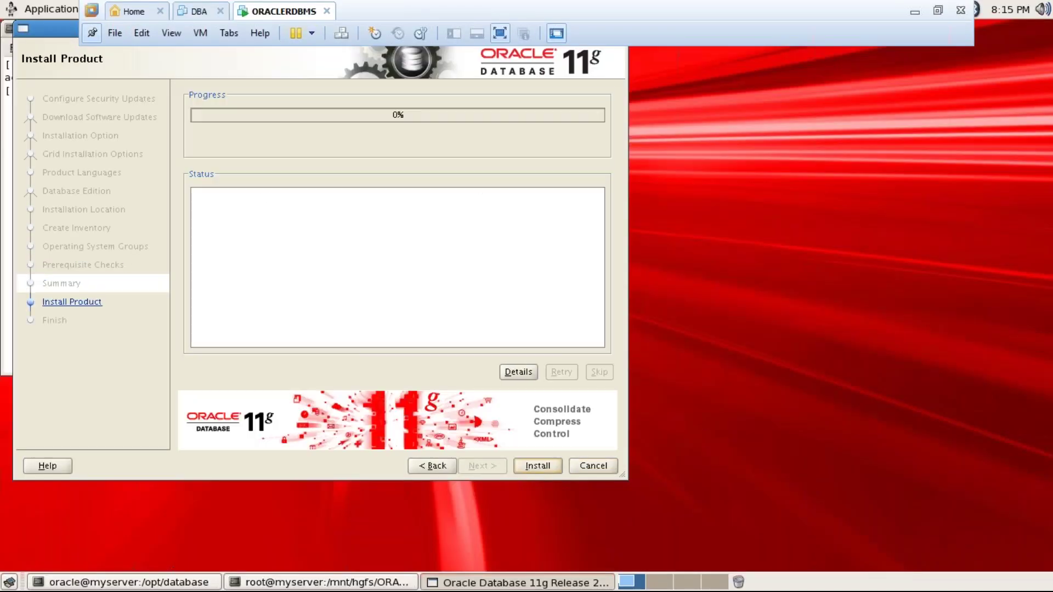
left_click(505, 32)
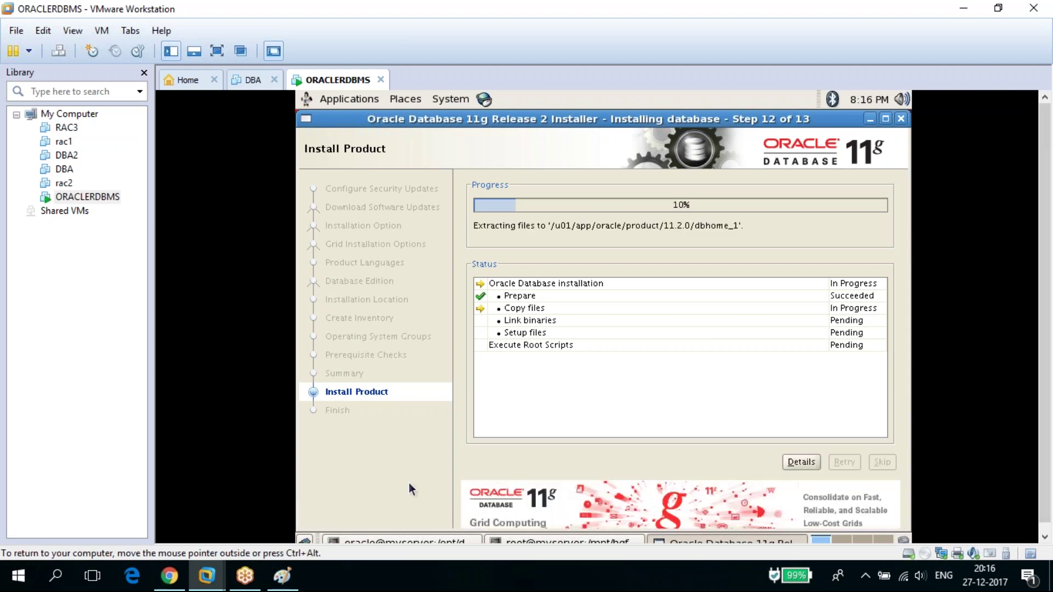
mouse_move(280, 581)
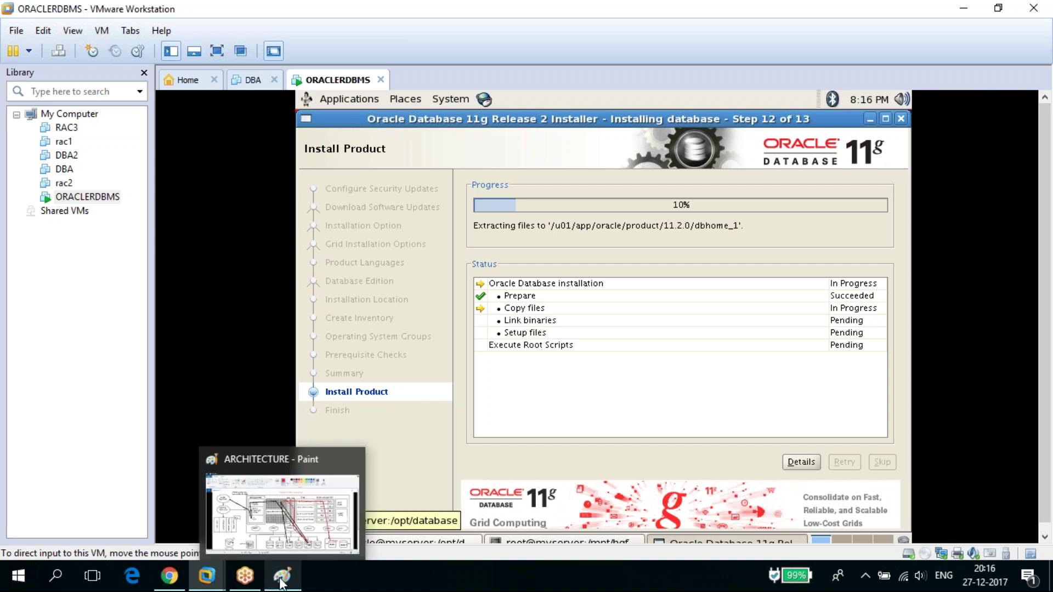
left_click(963, 8)
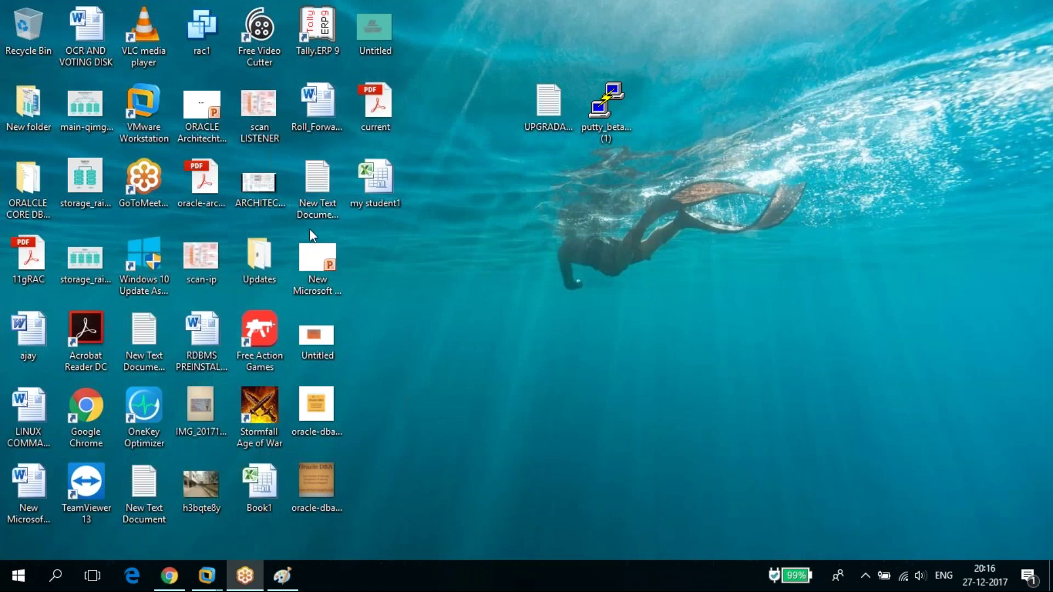
Open the RDBMS PREINSTALLATION AND POSTINSTALLATION STEPS document in Word and close the activation notice
left_click(308, 262)
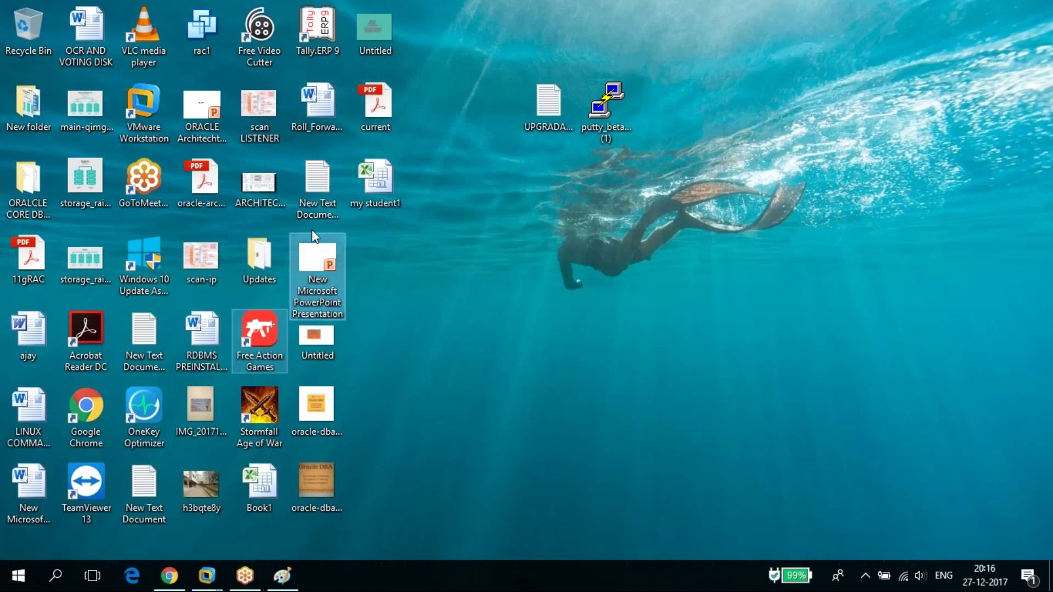
left_click(332, 93)
left_click(337, 187)
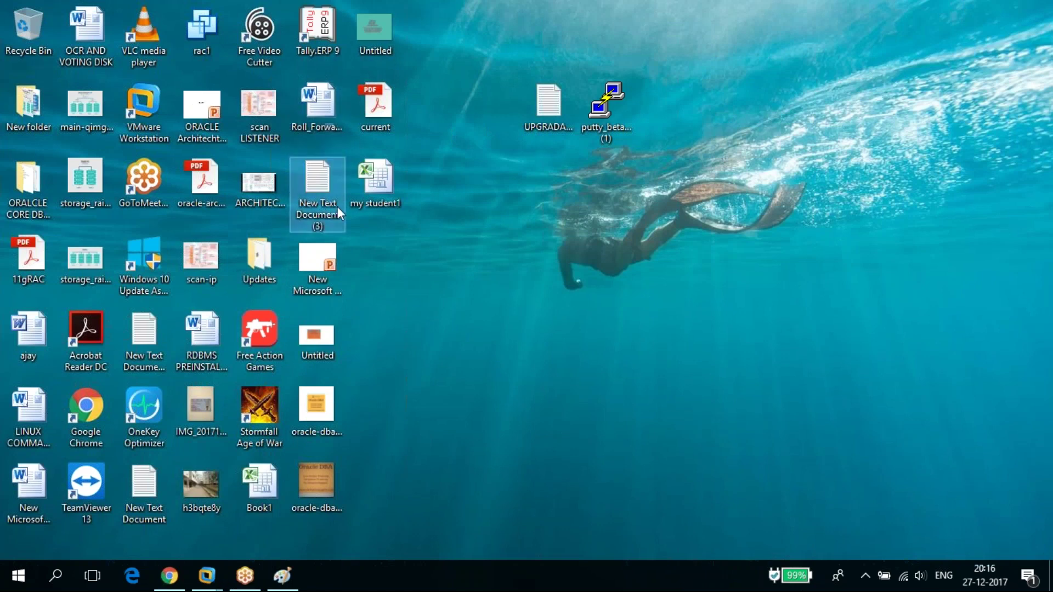
left_click(183, 344)
double_click(182, 343)
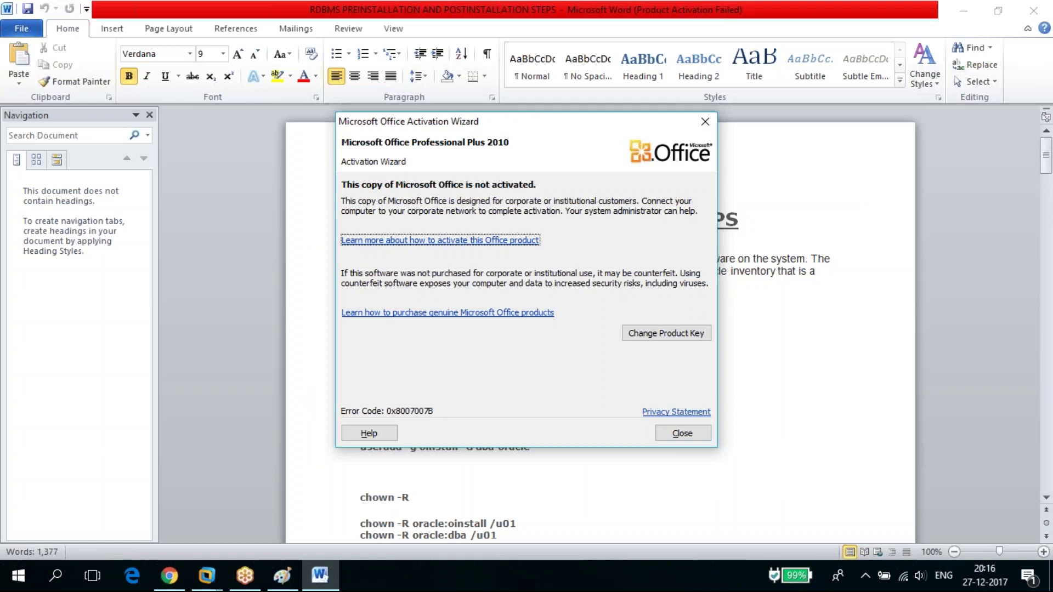
left_click(682, 434)
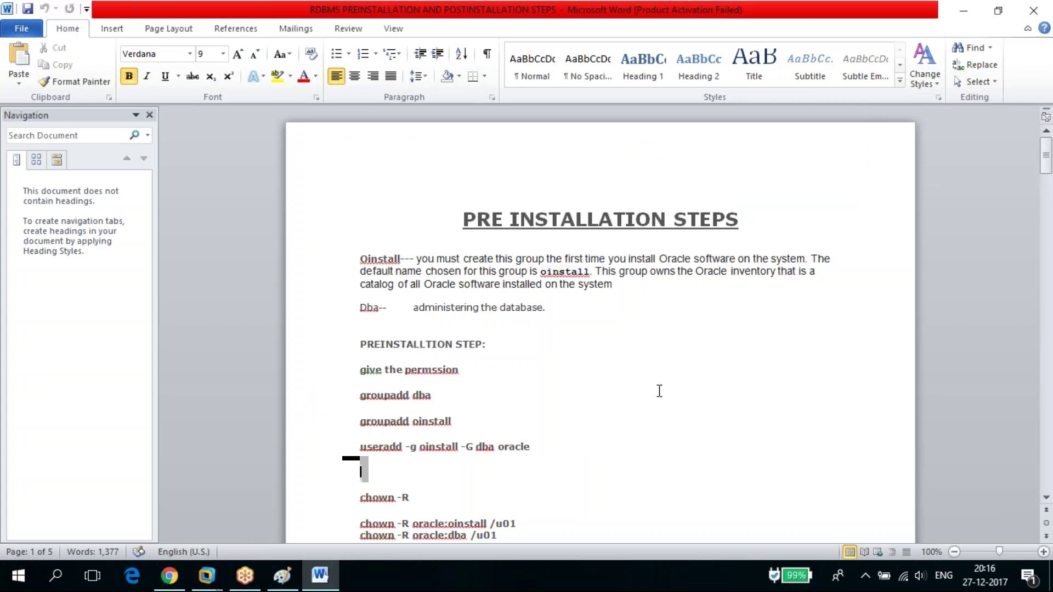
Scroll down to the POST INSTALLATION STEPS section
scroll(659, 391, "down", 20)
key("Down")
key("Down")
key("Down")
key("Down")
key("Down")
key("Down")
key("Down")
key("Down")
key("Down")
key("Down")
key("Down")
key("Down")
key("Down")
key("Down")
key("Down")
key("Down")
key("Down")
key("Down")
key("Down")
key("Down")
key("Down")
key("Down")
key("Down")
key("Down")
key("Down")
key("Down")
key("Down")
key("Down")
key("Down")
key("Down")
key("Down")
key("Down")
key("Down")
key("Down")
key("Down")
key("Down")
key("Down")
key("Down")
key("Down")
key("Down")
key("Up")
key("Up")
key("Up")
key("Up")
key("Up")
key("Up")
key("Up")
key("Up")
key("Up")
key("Up")
key("Up")
key("Up")
key("Up")
key("Up")
key("Up")
key("Up")
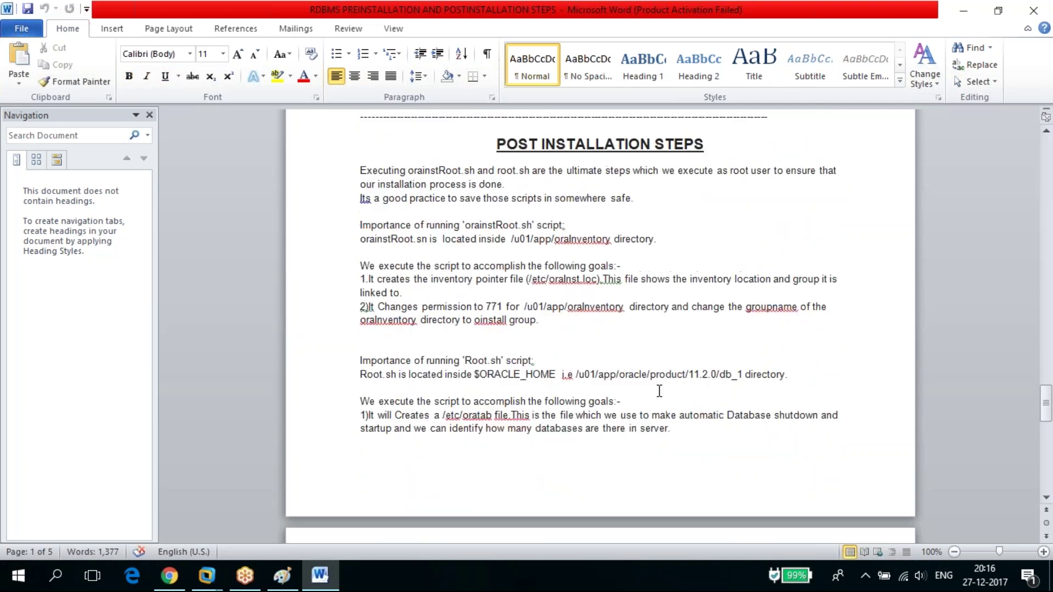
key("Up")
key("Up")
key("Up")
key("Up")
key("Up")
key("Up")
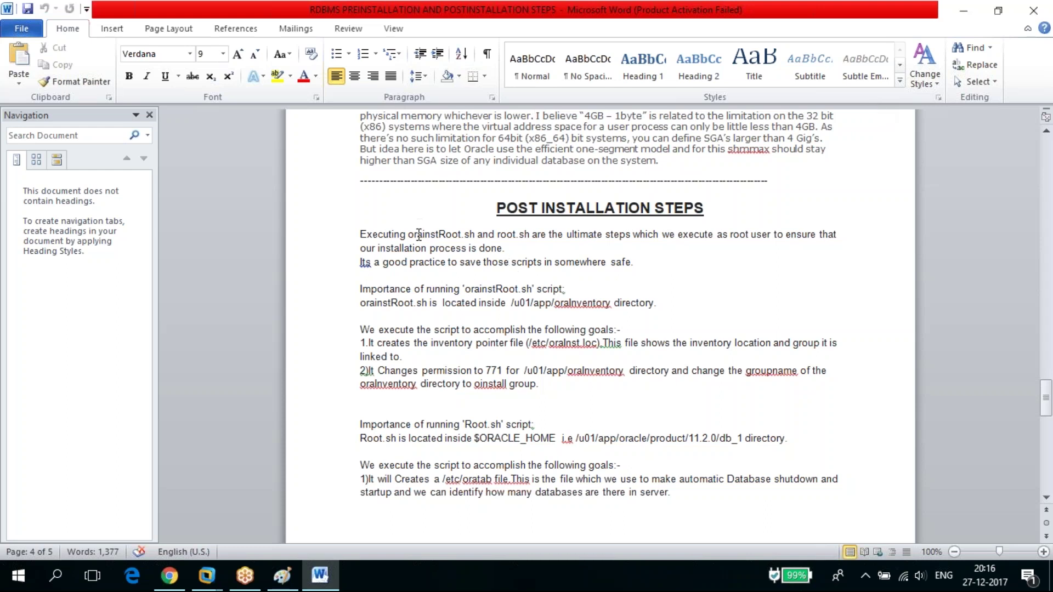
left_click_drag(413, 236, 436, 235)
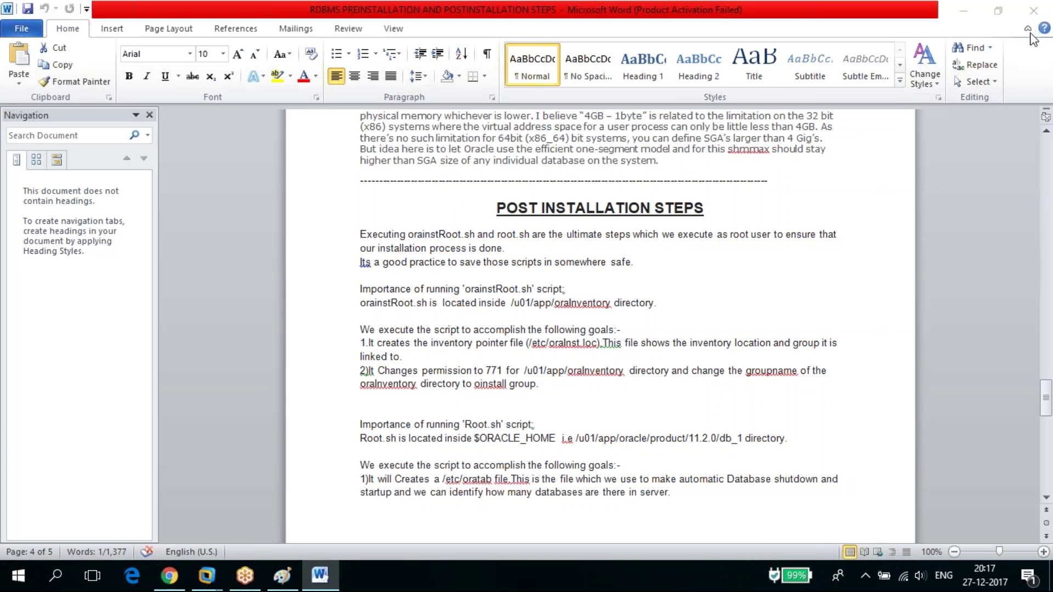
left_click_drag(530, 343, 581, 342)
left_click(540, 343)
double_click(541, 343)
left_click(833, 344)
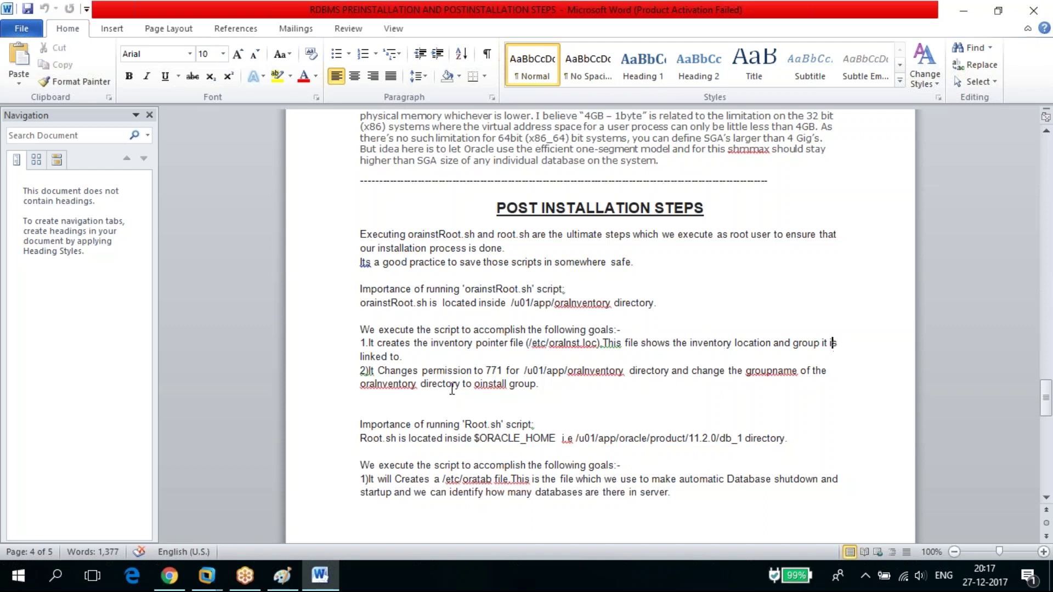
left_click(416, 363)
left_click_drag(532, 343, 599, 343)
left_click(545, 358)
left_click(546, 358)
left_click_drag(526, 343, 549, 344)
left_click(581, 351)
left_click(525, 344)
left_click_drag(484, 371, 501, 371)
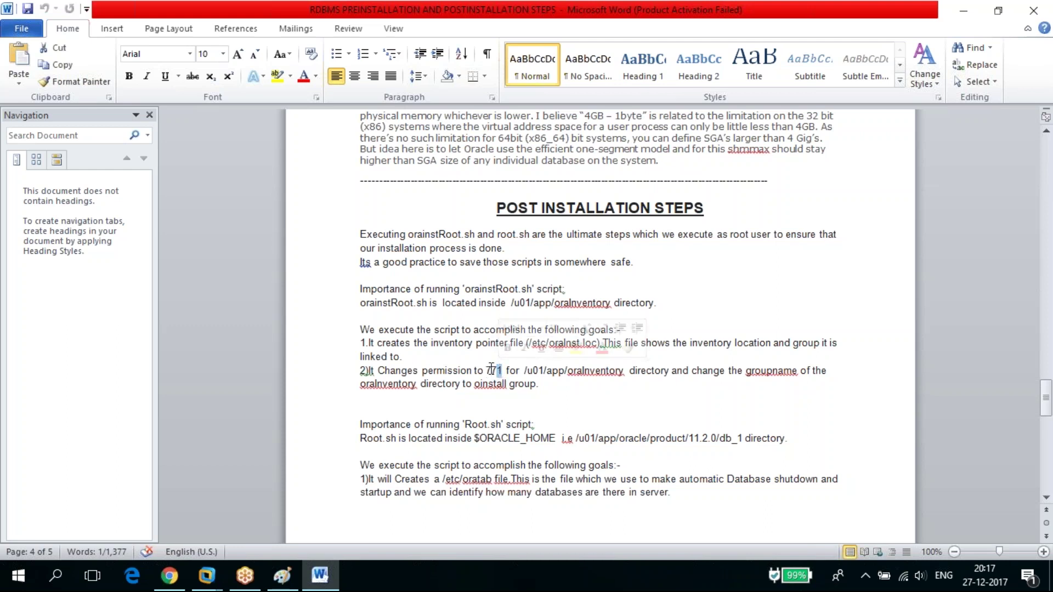
left_click_drag(489, 371, 502, 371)
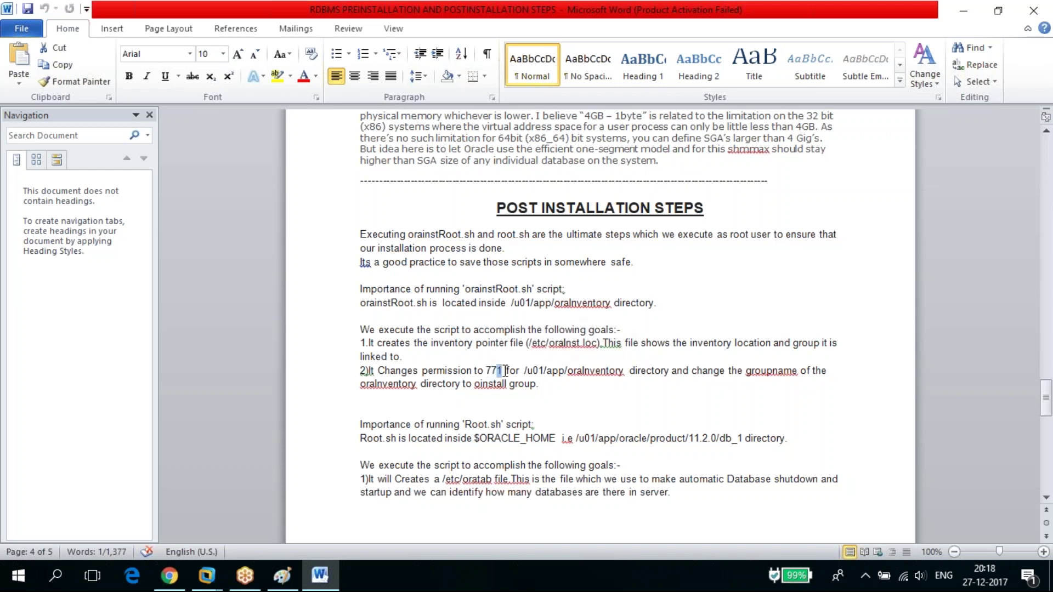
left_click(510, 371)
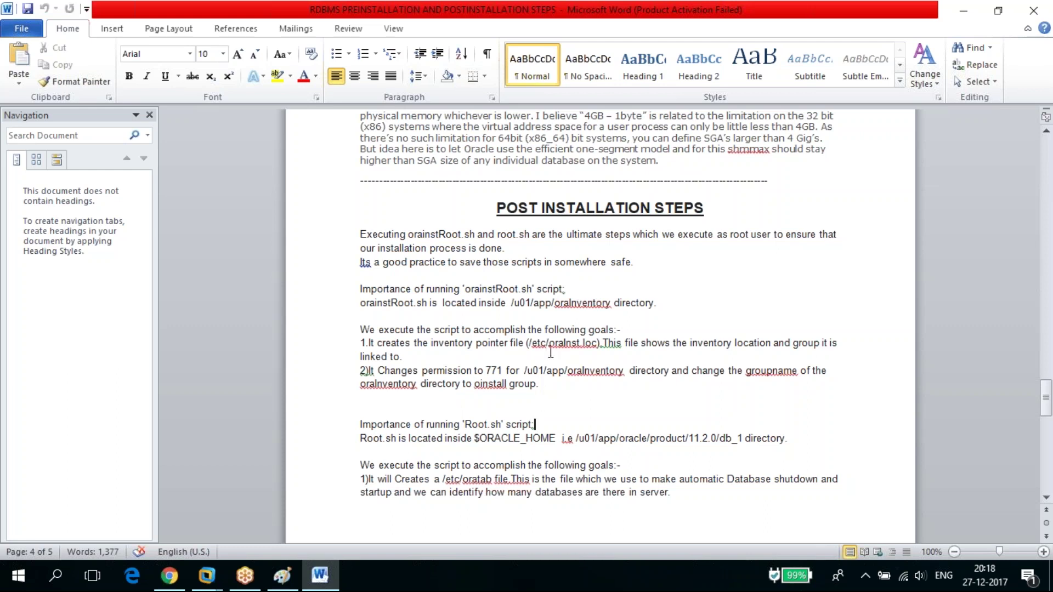
left_click(574, 424)
key("Down")
key("Down")
key("Down")
key("Down")
key("Down")
key("Down")
key("Down")
key("Up")
key("Up")
key("Up")
key("Up")
key("Up")
key("Up")
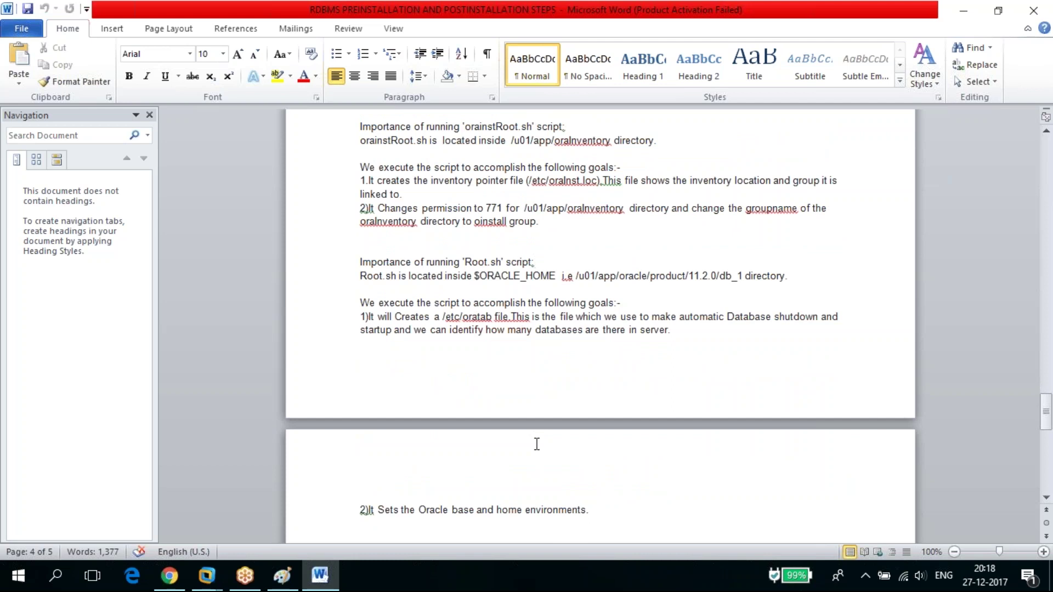
mouse_move(225, 577)
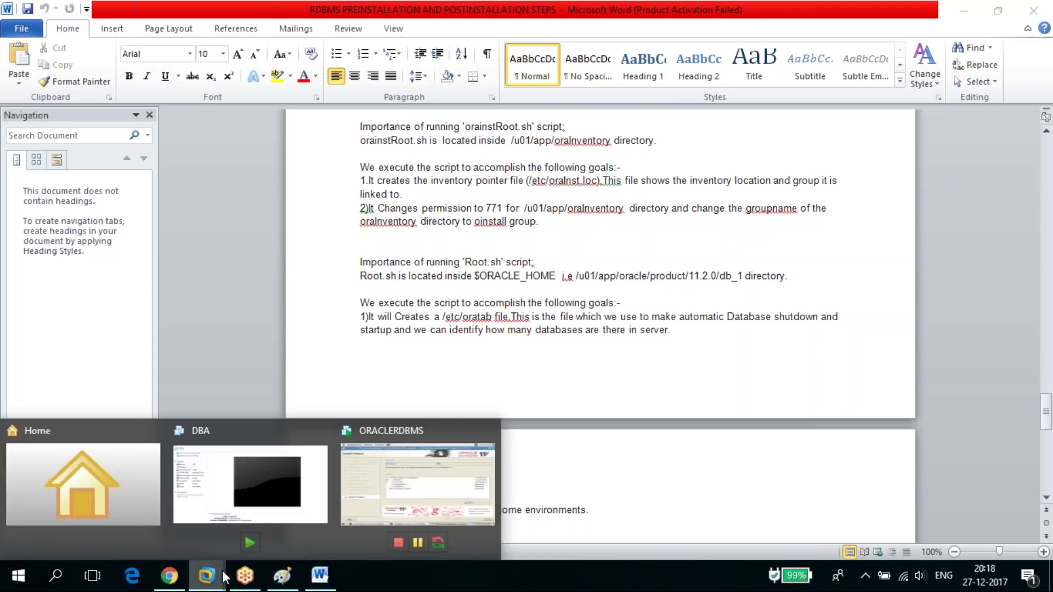
Switch to the VM, minimize the installer, and focus the root terminal
left_click(359, 462)
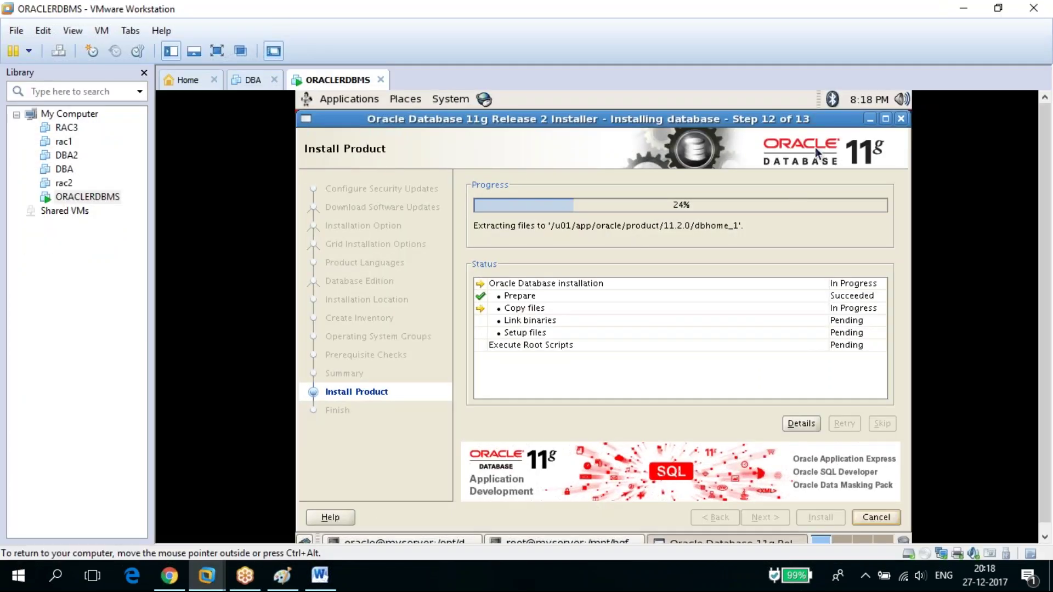
left_click(871, 120)
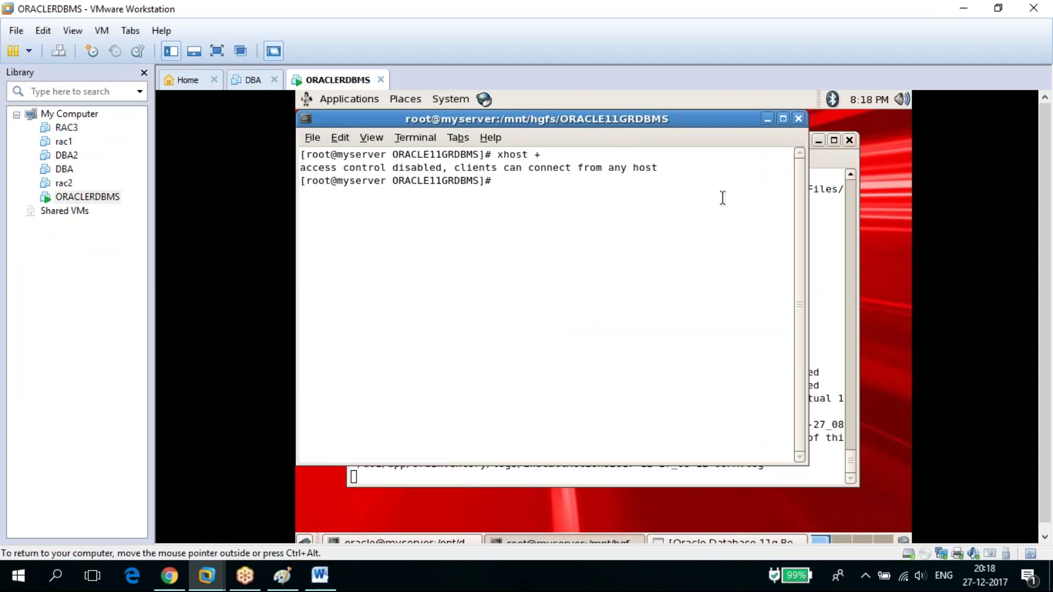
right_click(685, 208)
left_click(526, 190)
Change to /etc in the root terminal and list its files with ls
type("vi")
key("BackSpace")
key("BackSpace")
type("cd")
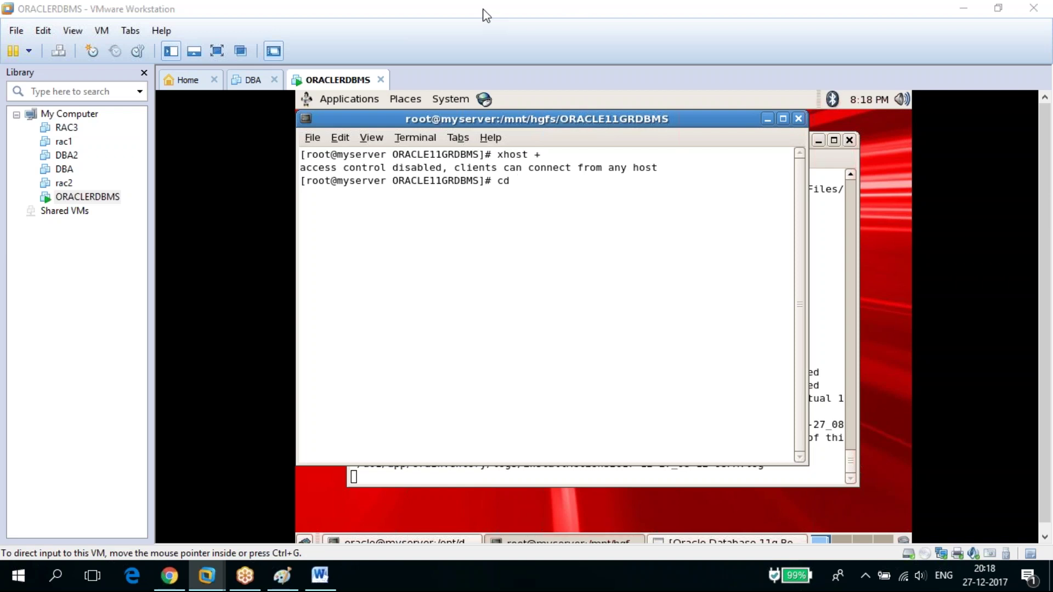
type("/")
type("etc")
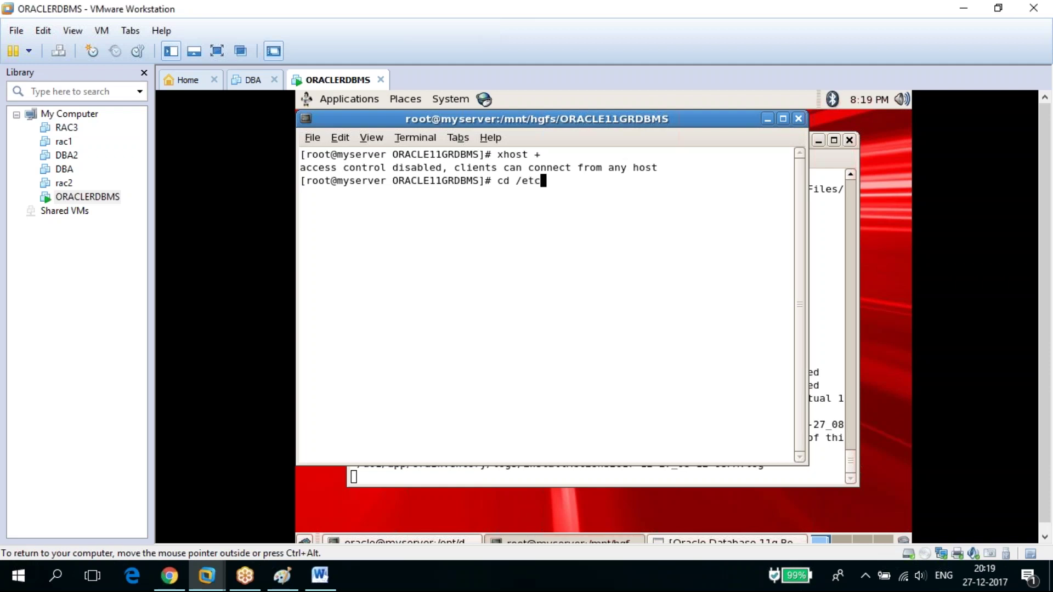
type("/")
key("Return")
type("ls")
key("Return")
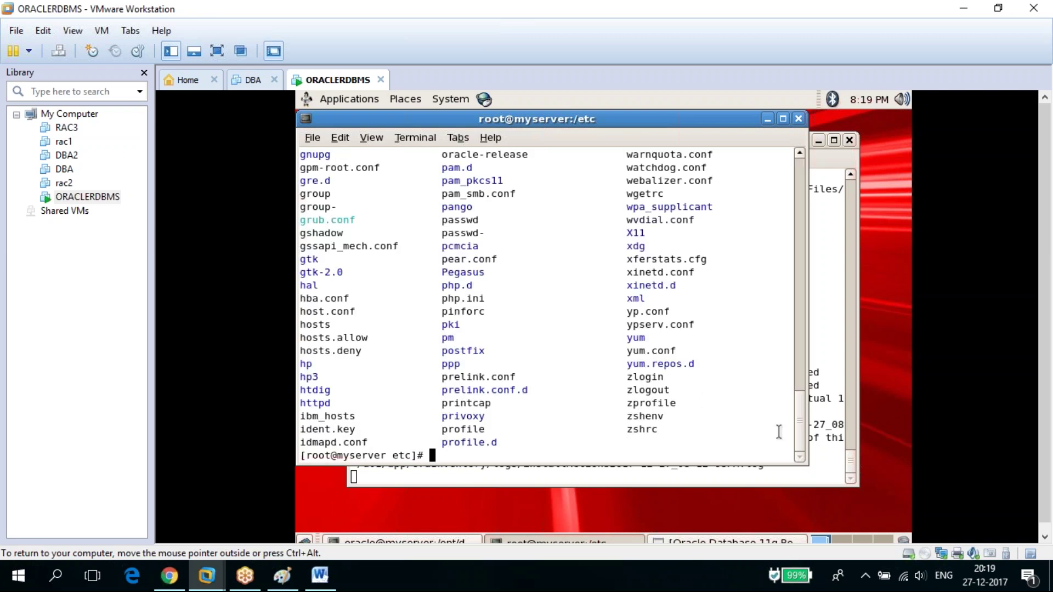
left_click_drag(799, 431, 788, 408)
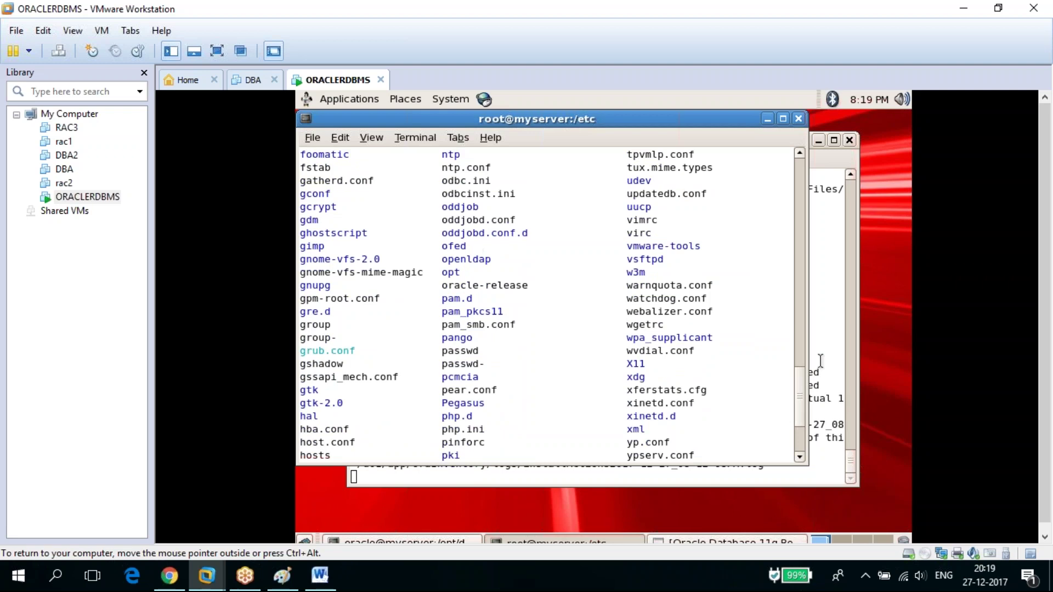
scroll(804, 392, "down", 4)
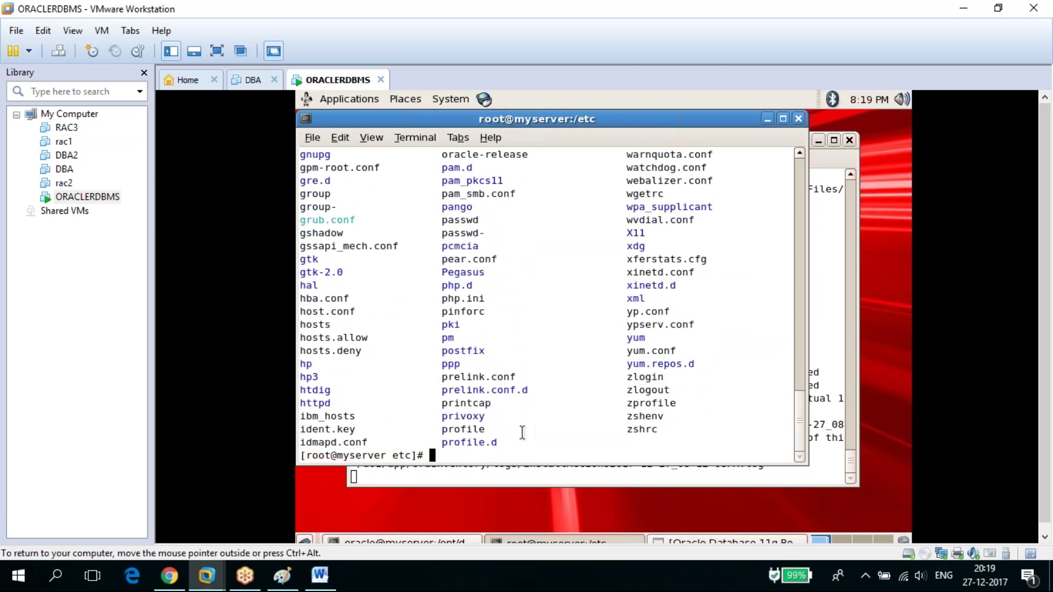
Bring Word up to check the Root.sh location line, then minimize it again
left_click(311, 580)
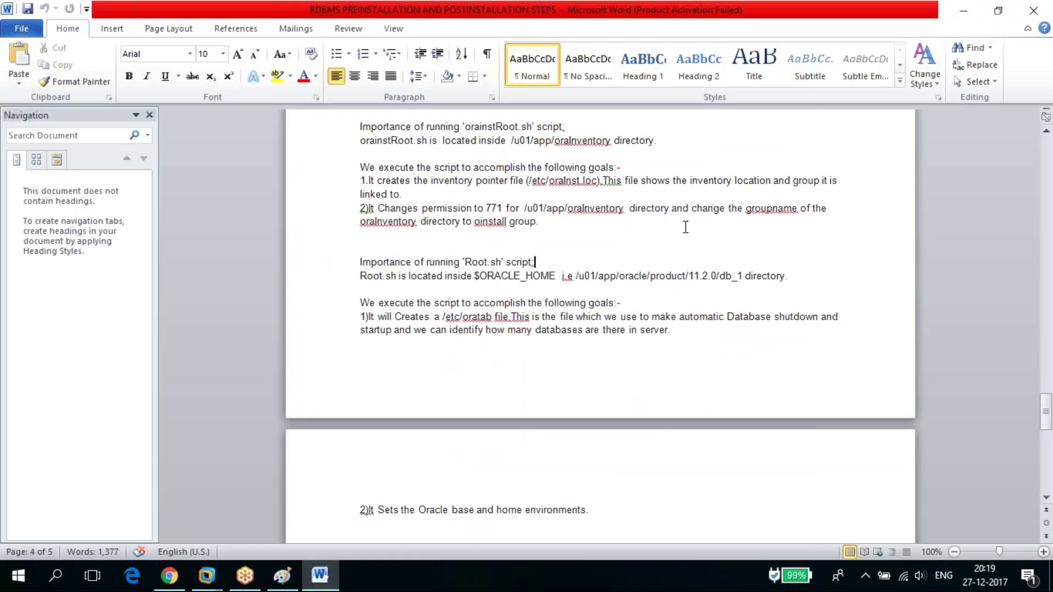
left_click(650, 275)
left_click(964, 10)
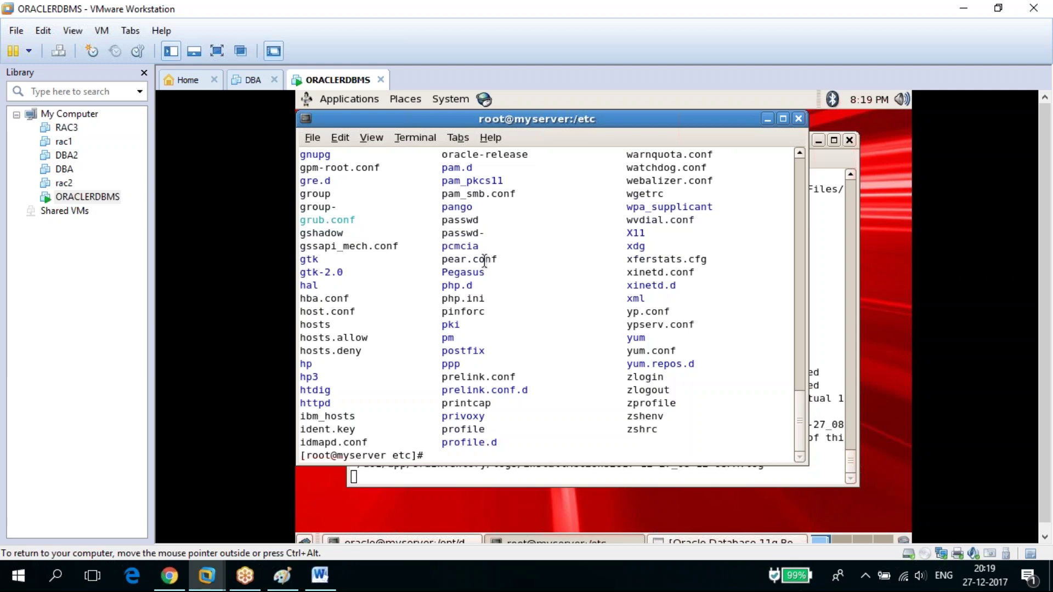
Restore Word and review the page 5 root.sh notes about /etc/oratab
left_click(320, 575)
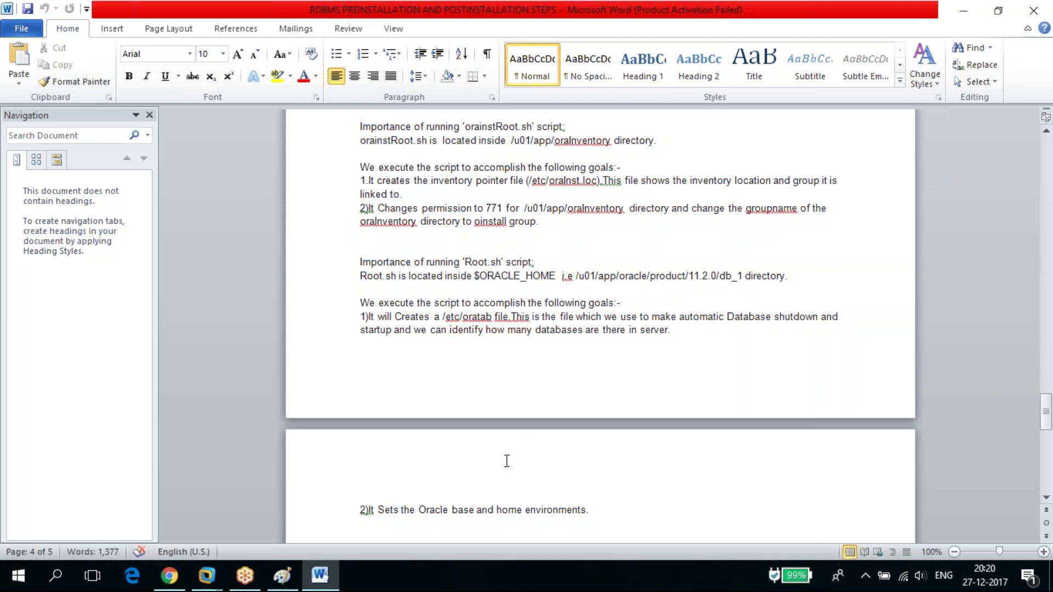
left_click(420, 510)
key("Down")
key("Up")
key("Up")
key("Up")
key("Up")
key("Up")
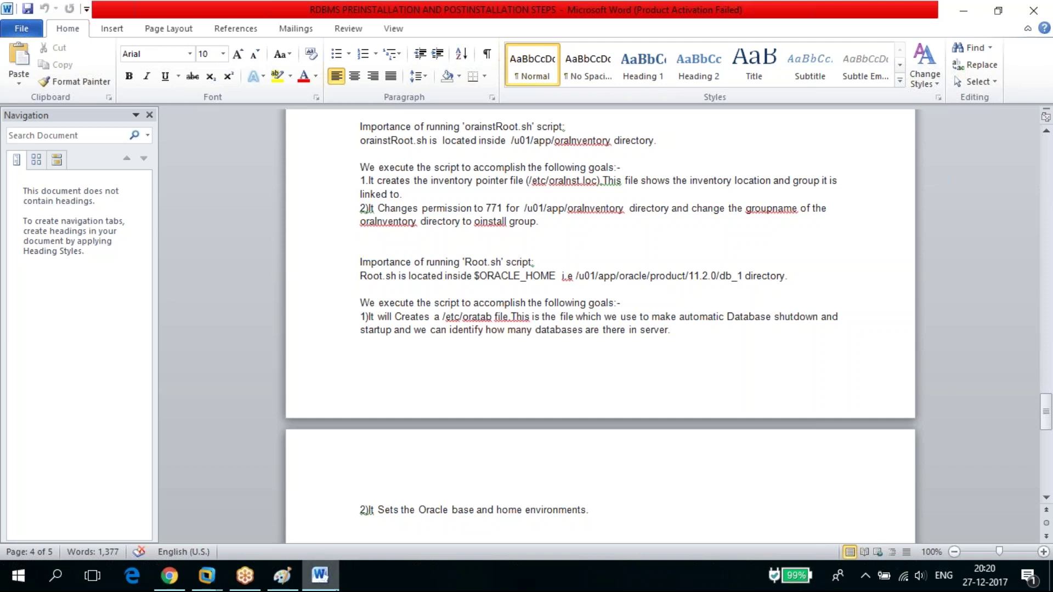
left_click(410, 487)
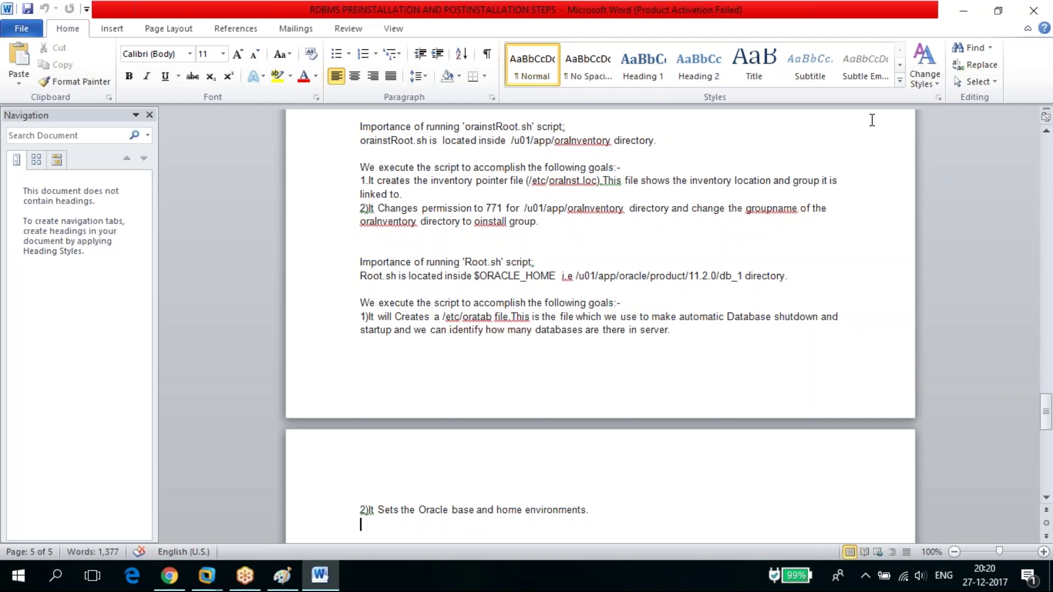
left_click(463, 313)
Minimize Word and the guest root terminal, then bring the Oracle installer, extracting at 37%, forward
left_click(965, 15)
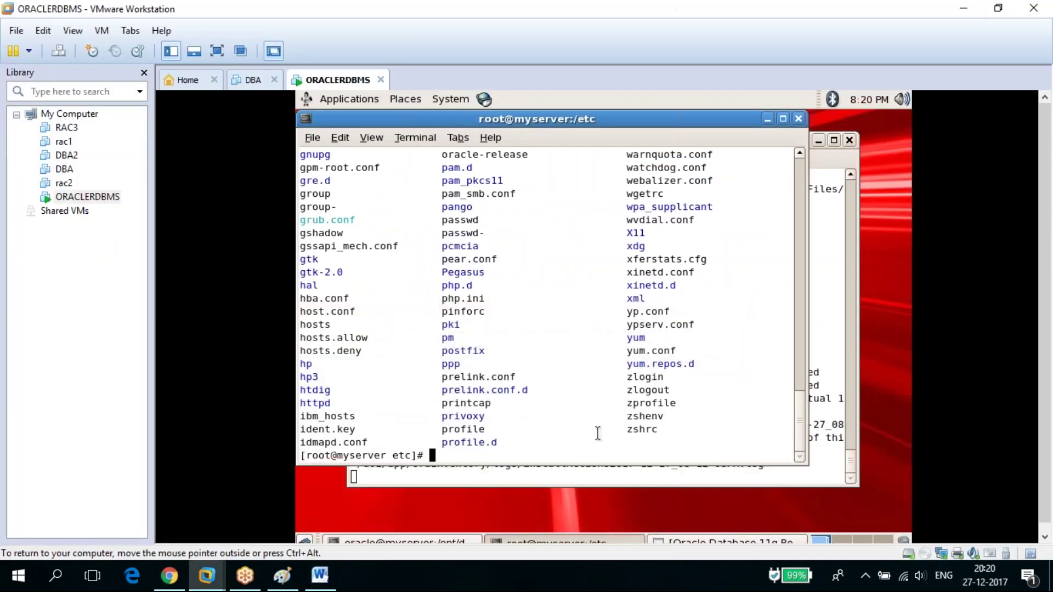
left_click_drag(350, 543, 346, 111)
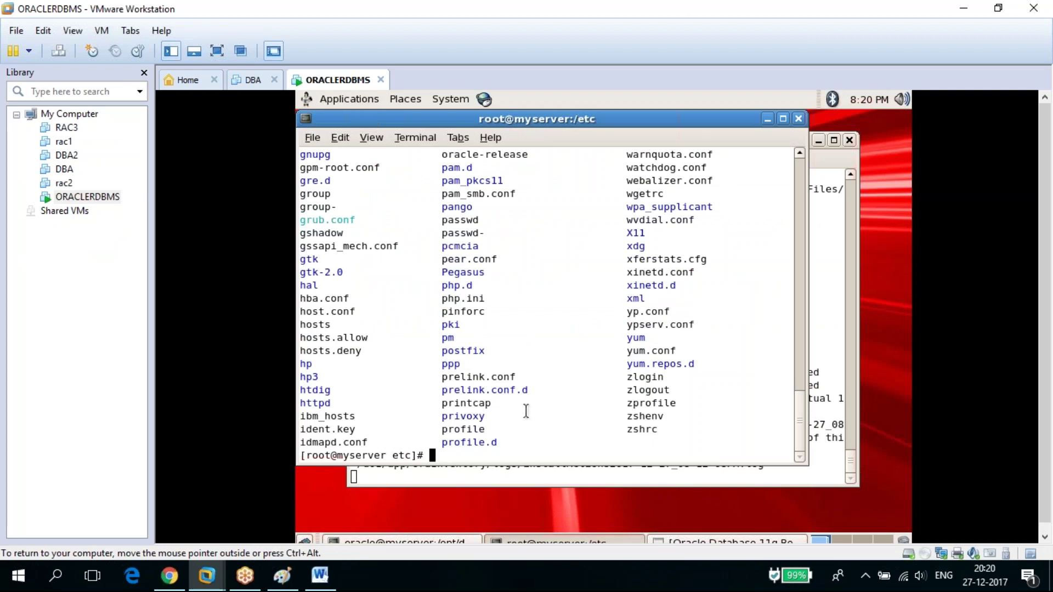
left_click(534, 538)
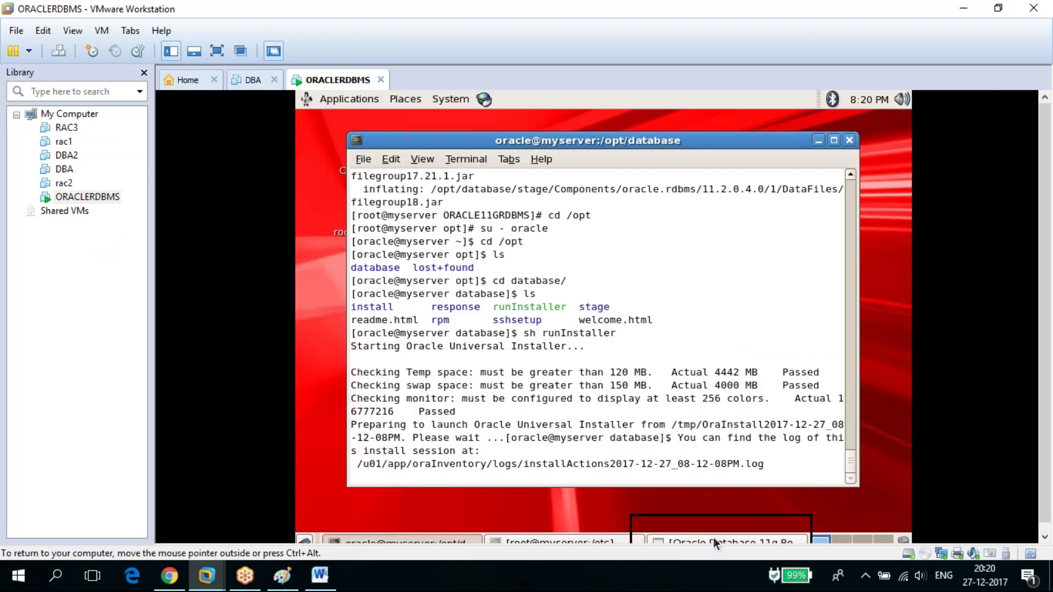
left_click(713, 538)
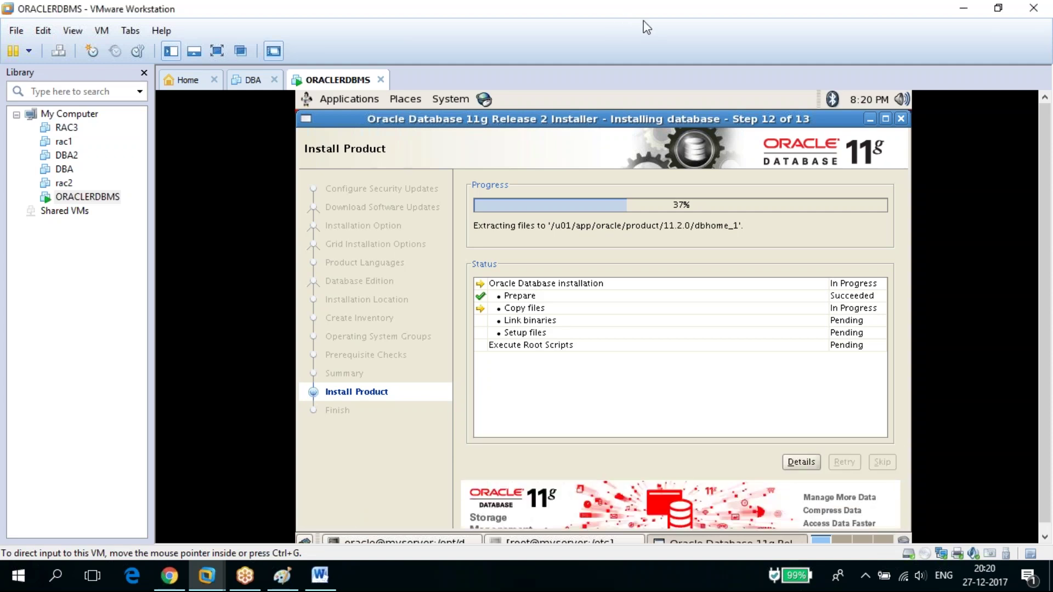
key("ctrl+alt")
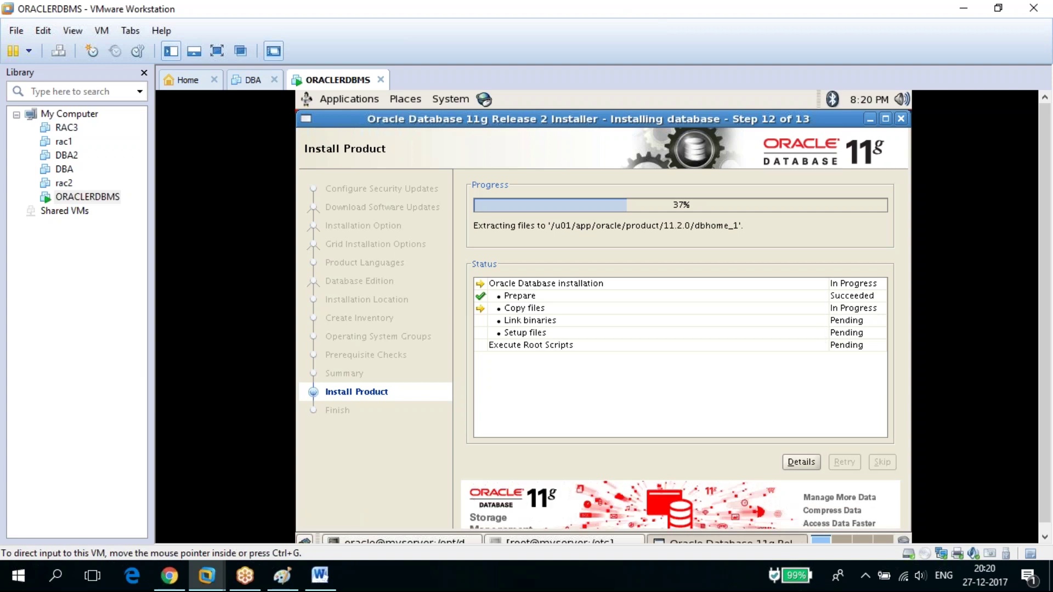